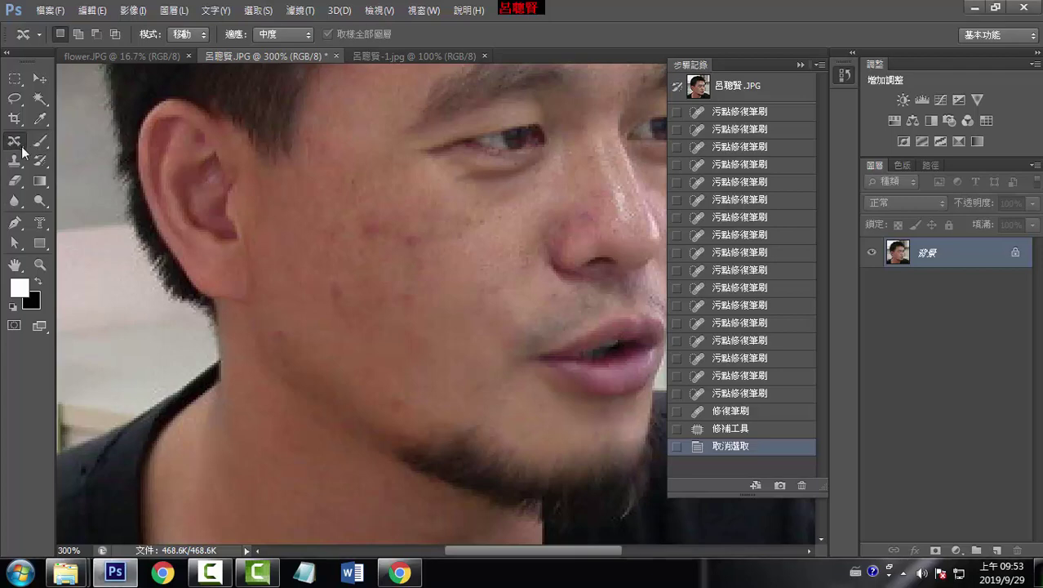
Open the healing-brush tool flyout in the toolbox.
right_click(14, 143)
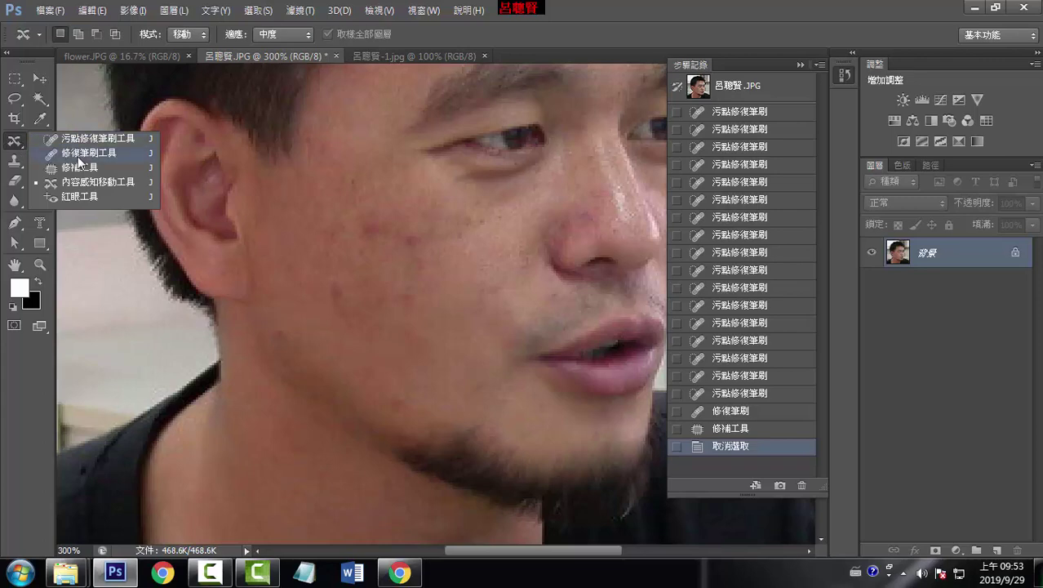
Use the Patch Tool to patch three cheek blemishes and one near the chin.
left_click(79, 168)
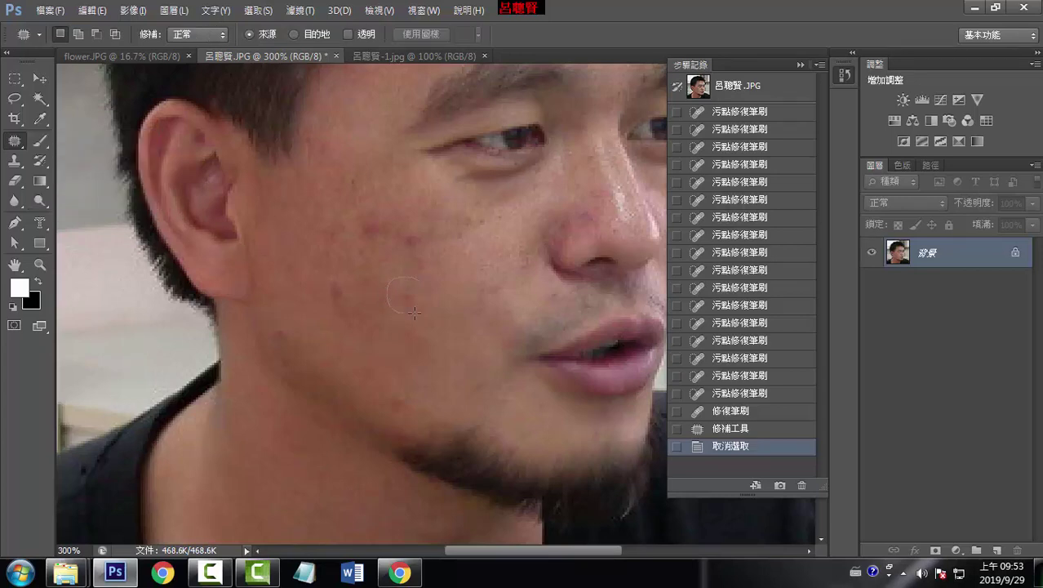
left_click_drag(419, 282, 439, 327)
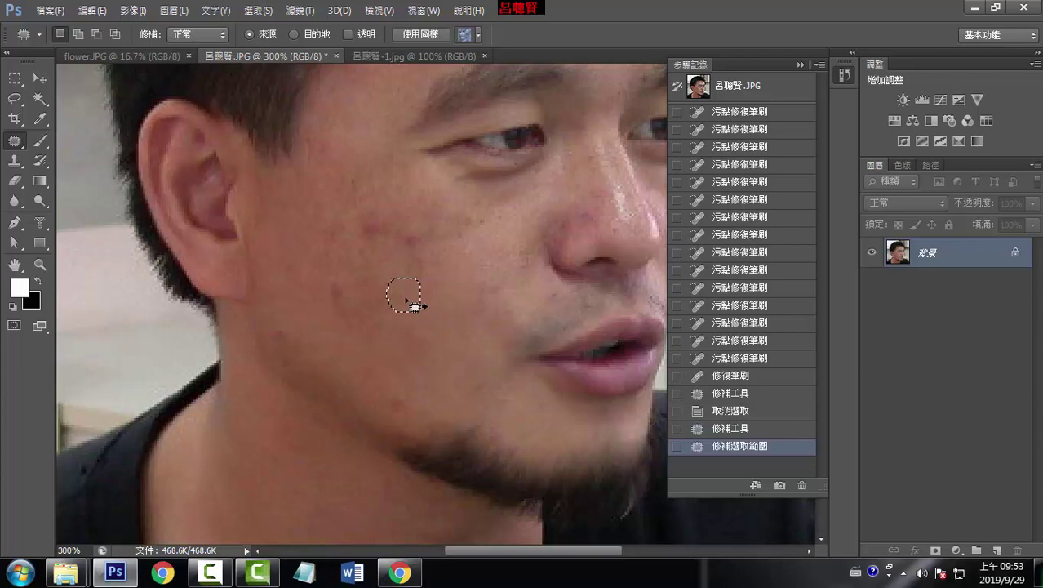
key("ctrl+d")
left_click_drag(408, 229, 461, 324)
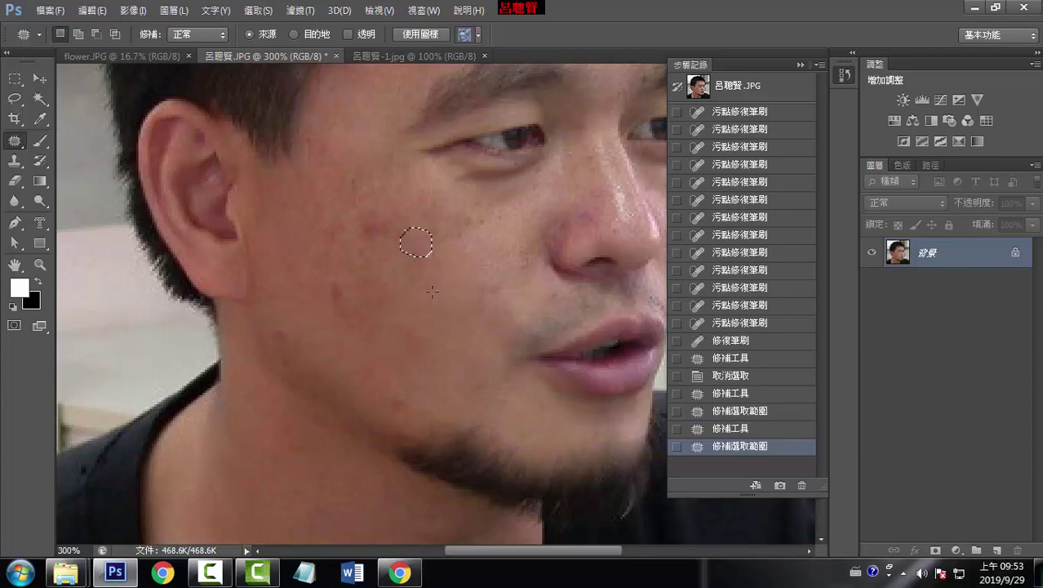
key("ctrl+h")
mouse_move(360, 308)
left_mouse_down()
mouse_move(561, 361)
mouse_move(308, 303)
mouse_move(302, 286)
left_mouse_up()
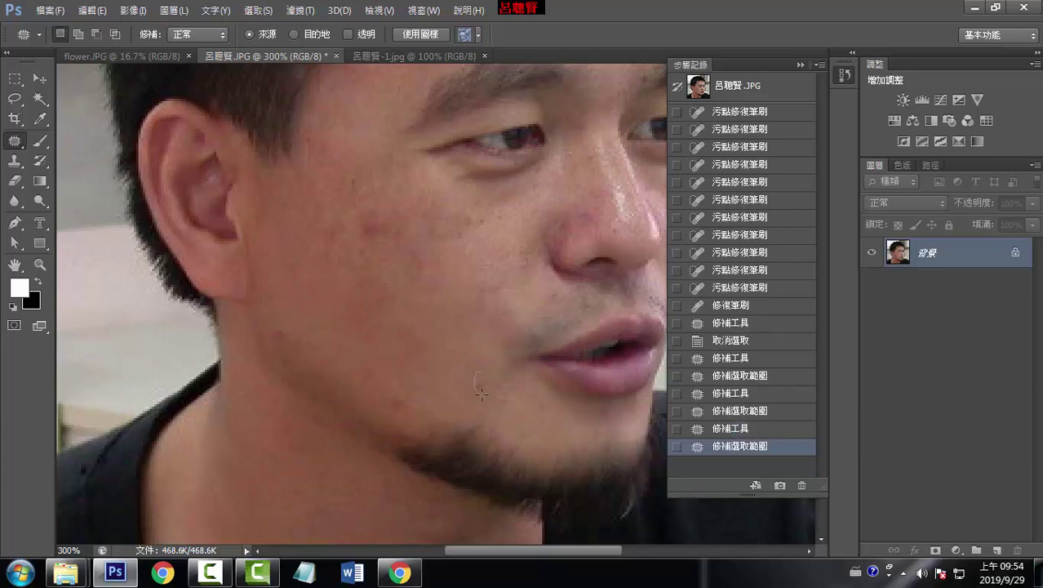
left_click_drag(482, 378, 468, 378)
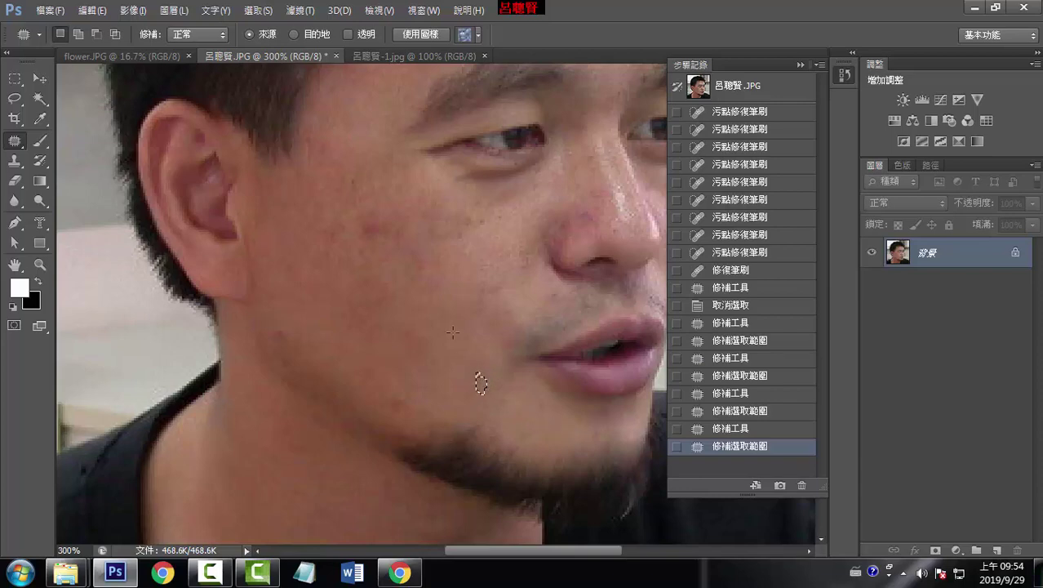
left_click(261, 11)
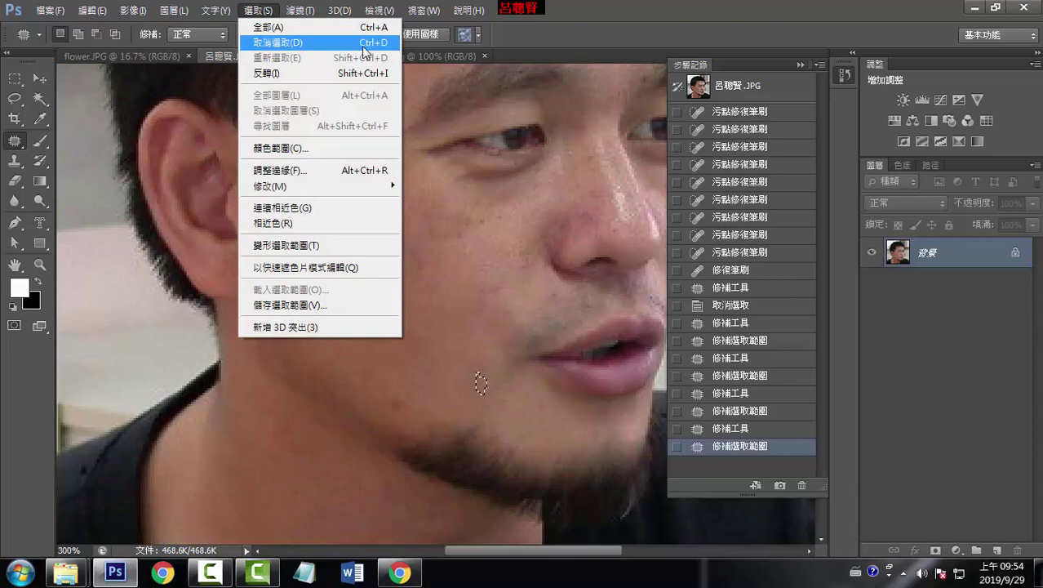
Zoom in and patch the upper-cheek red spot with skin from its right.
left_click(349, 44)
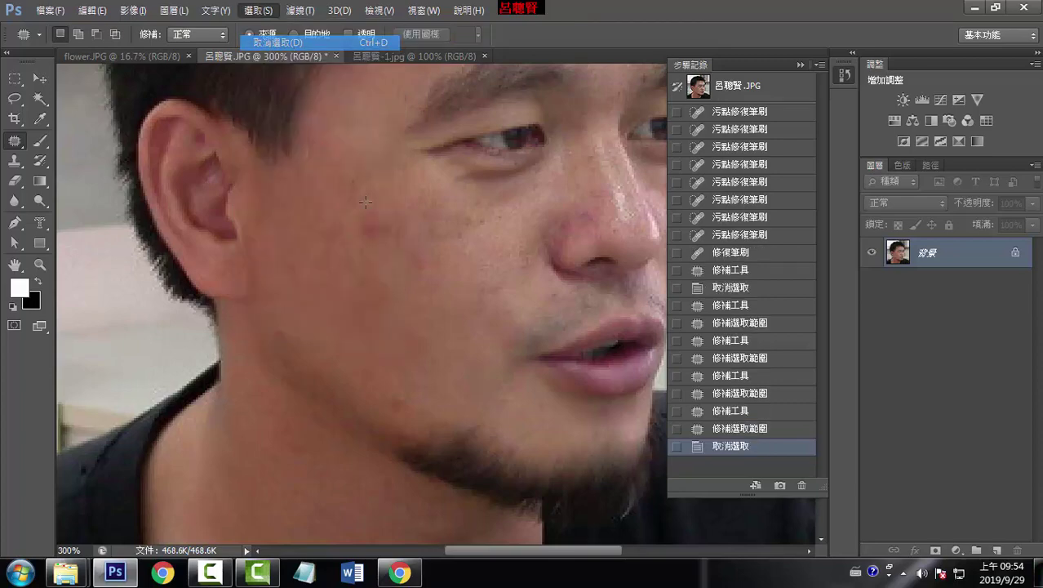
key("ctrl+plus")
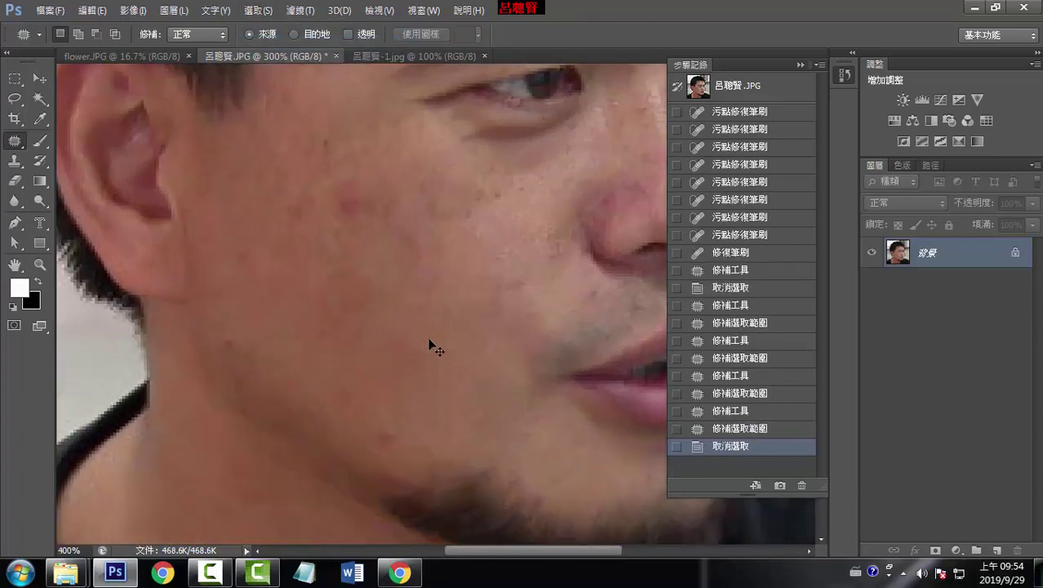
key("ctrl+plus")
key("ctrl+plus")
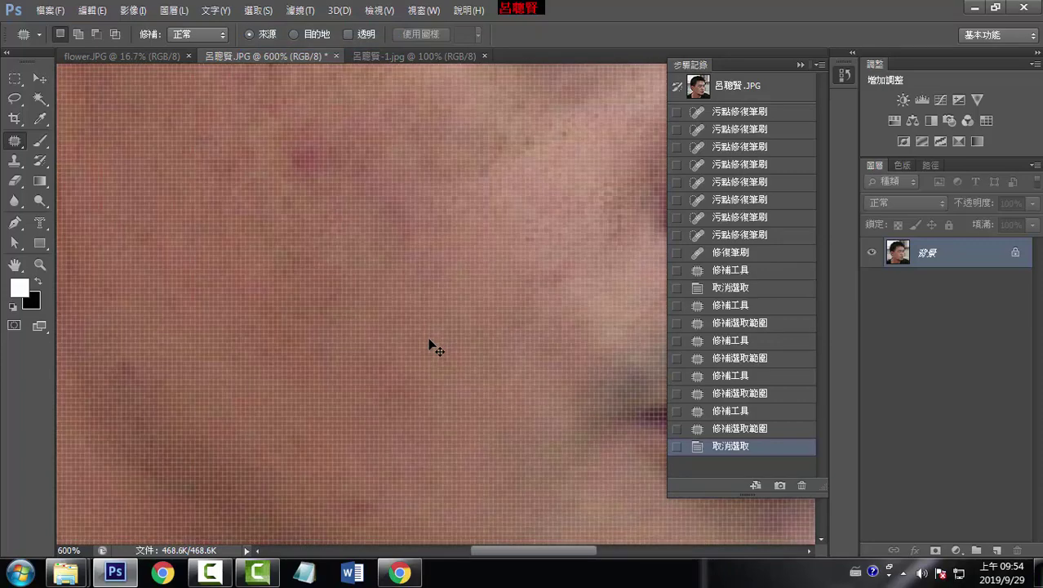
key("ctrl+minus")
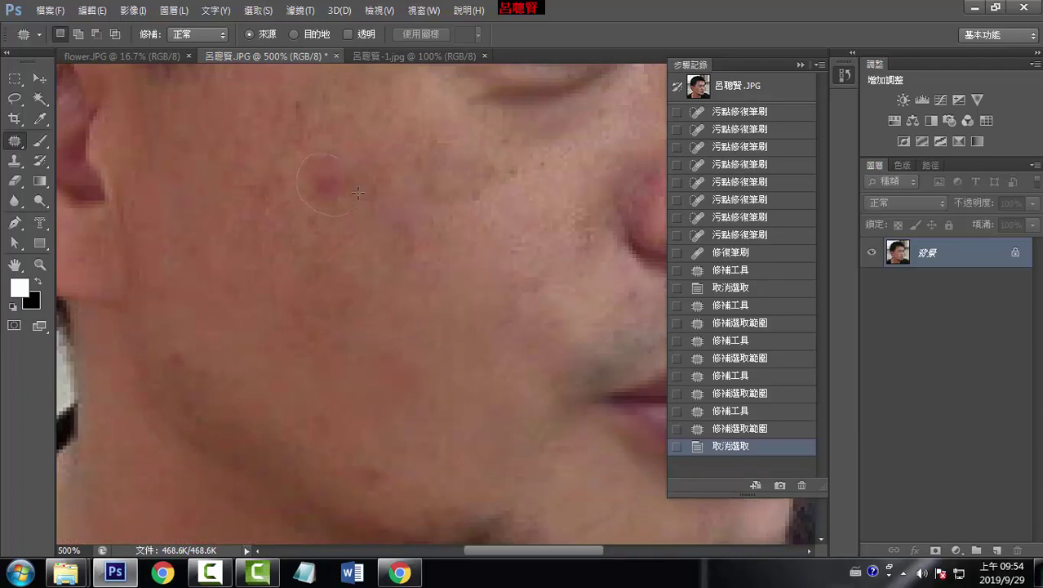
left_click_drag(325, 155, 325, 156)
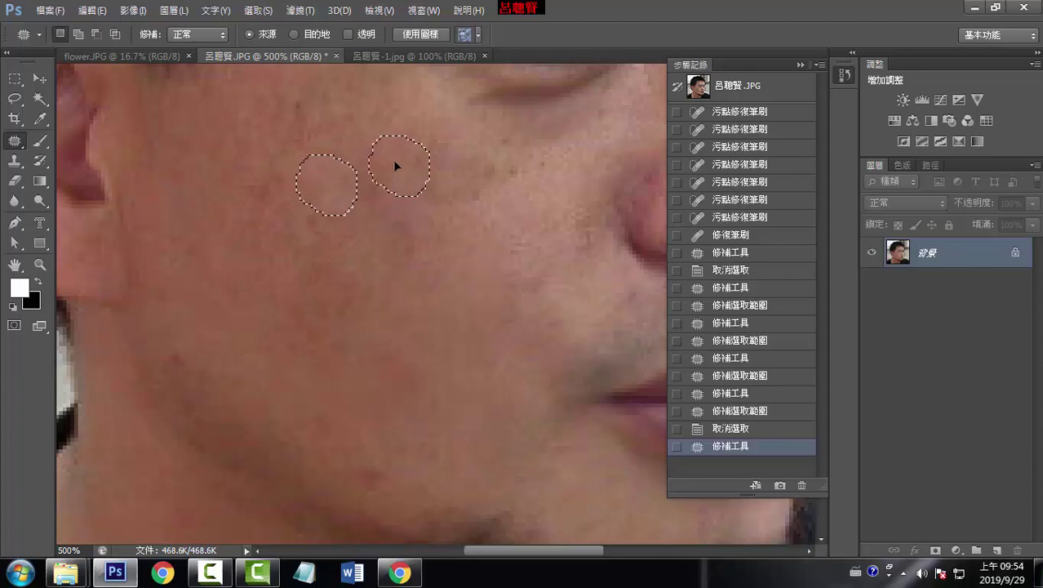
left_click_drag(338, 191, 395, 160)
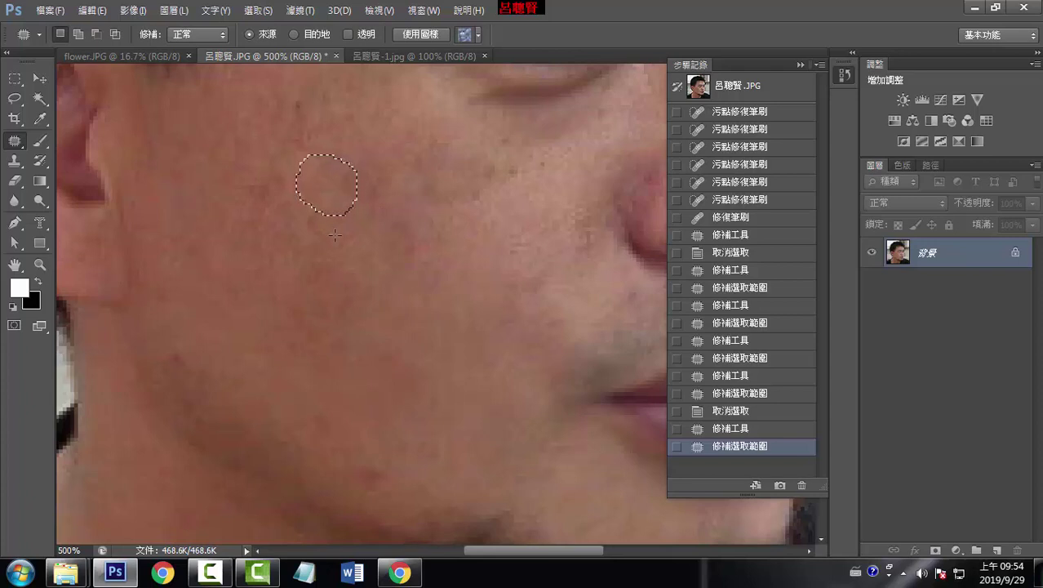
key("ctrl+d")
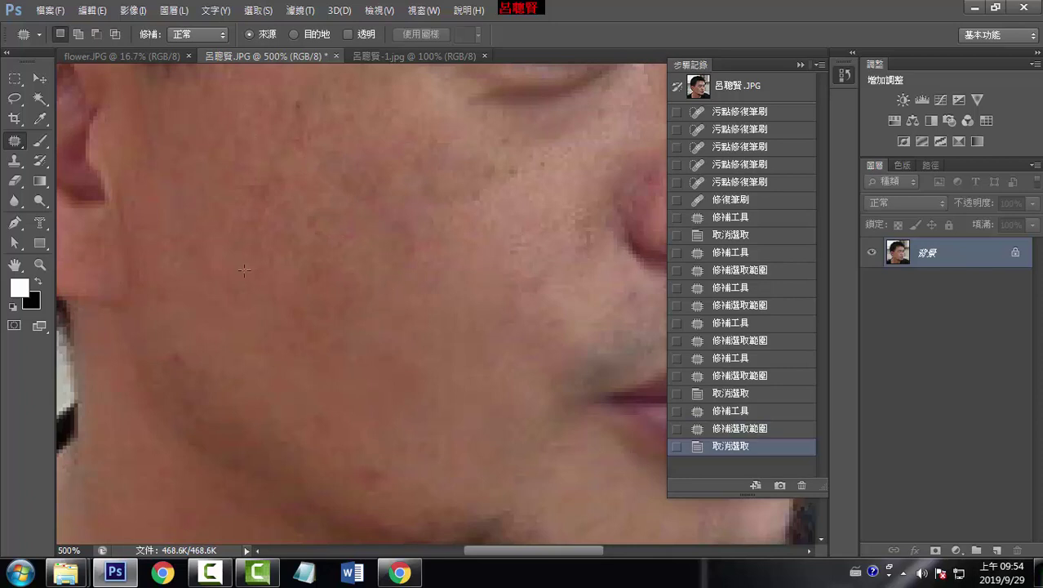
Remove four small cheek spots with the Spot Healing Brush, then reselect the Patch Tool.
right_click(15, 140)
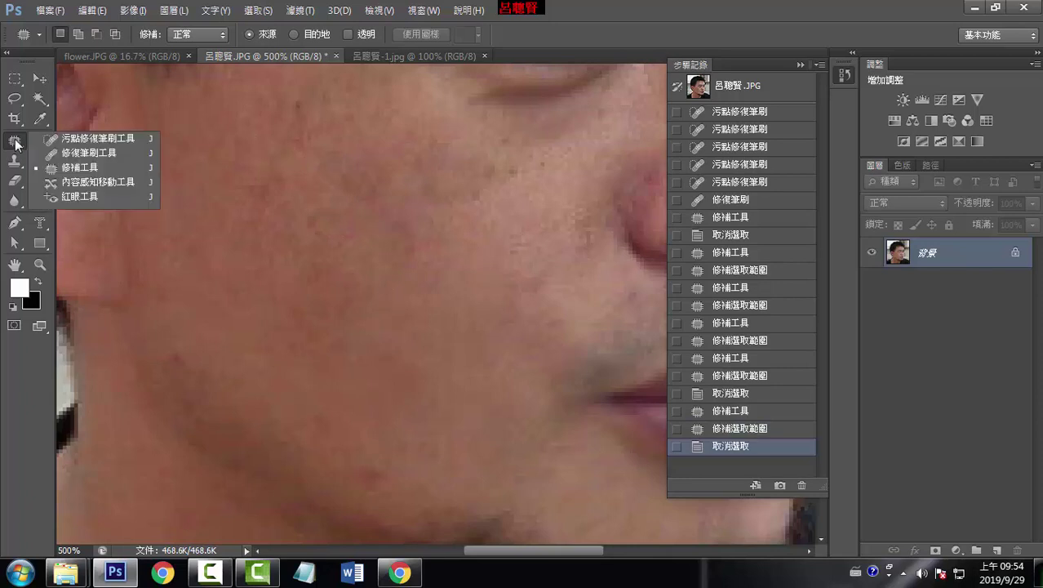
left_click(86, 137)
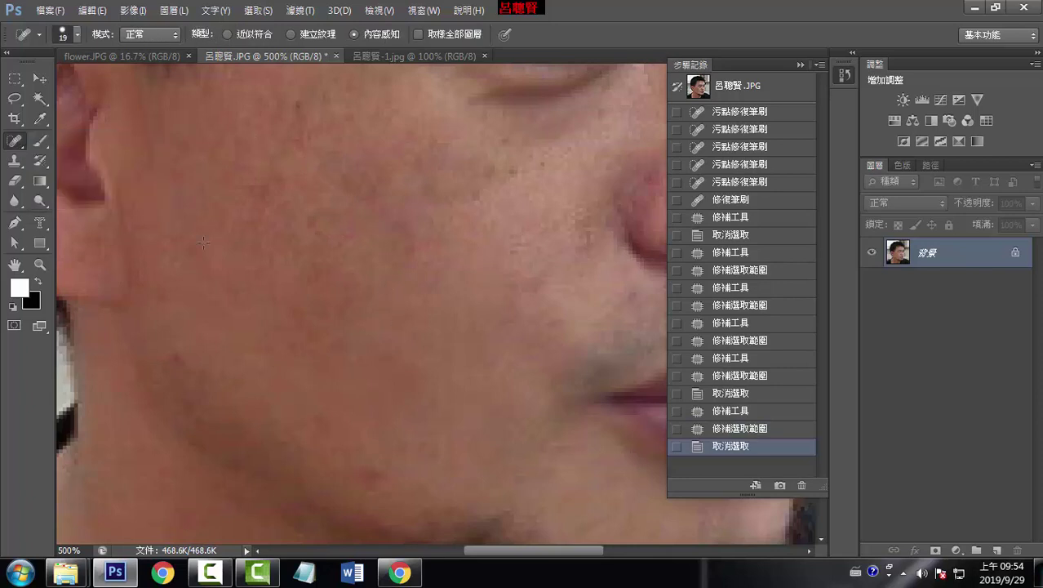
right_click(21, 147)
left_click(81, 139)
left_click(406, 374)
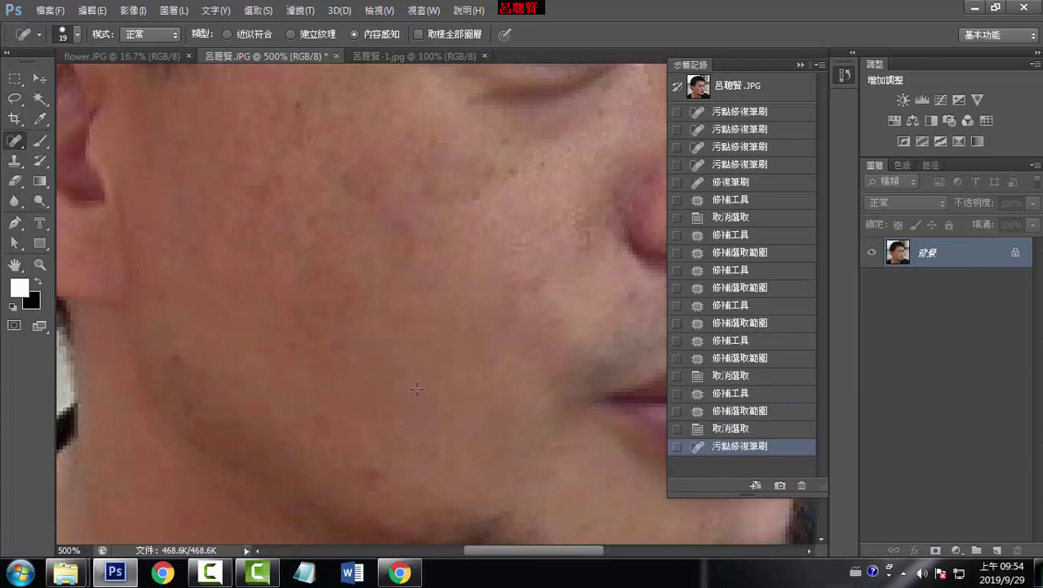
left_click(398, 343)
left_click(321, 287)
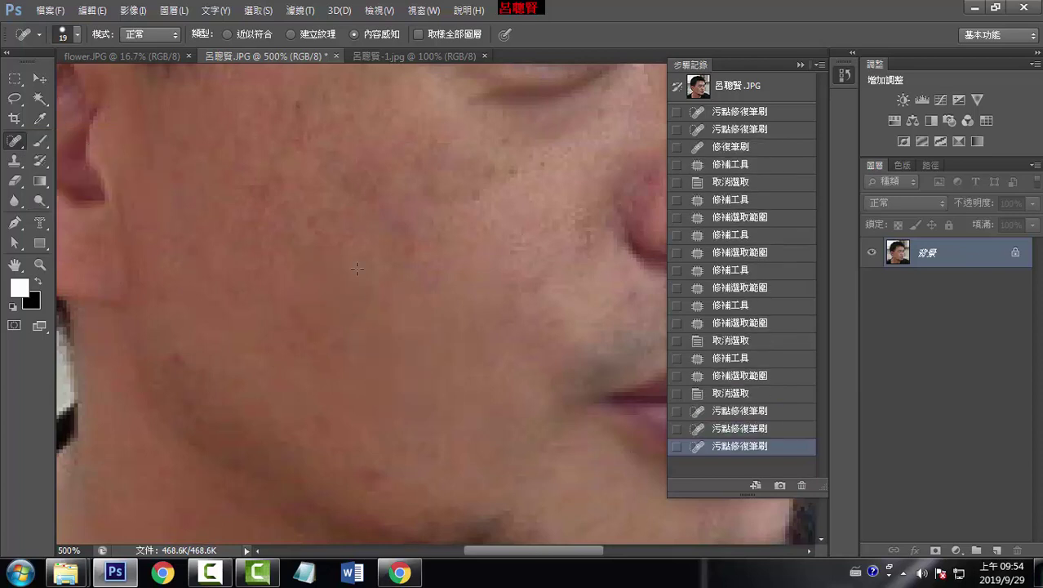
left_click(296, 269)
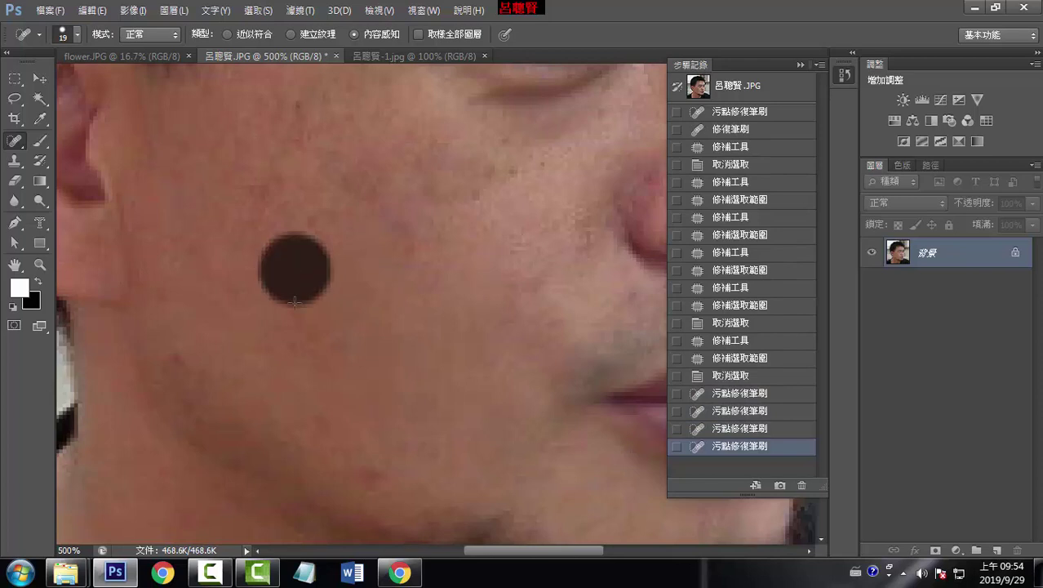
right_click(22, 148)
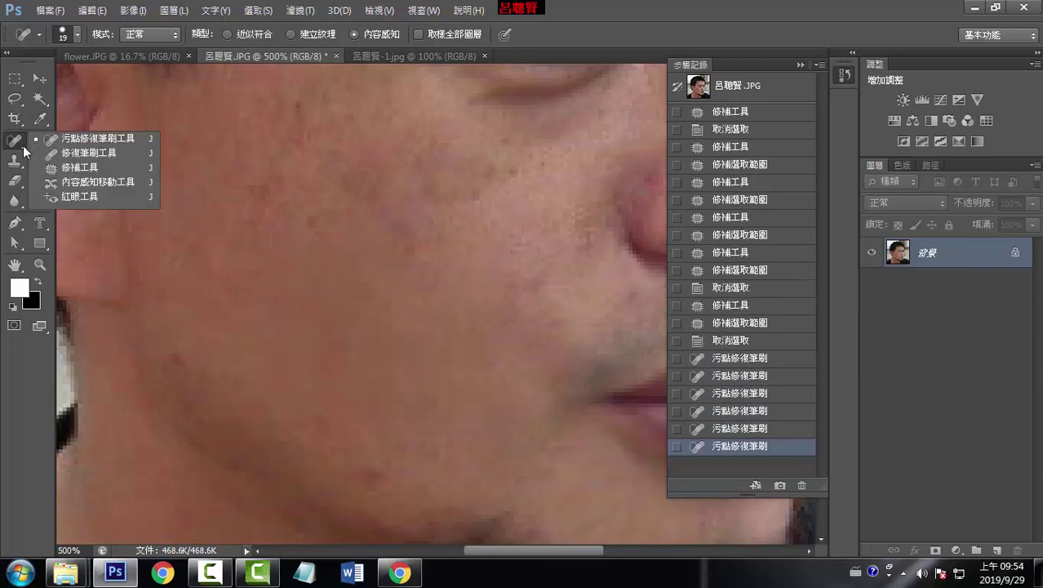
left_click(82, 168)
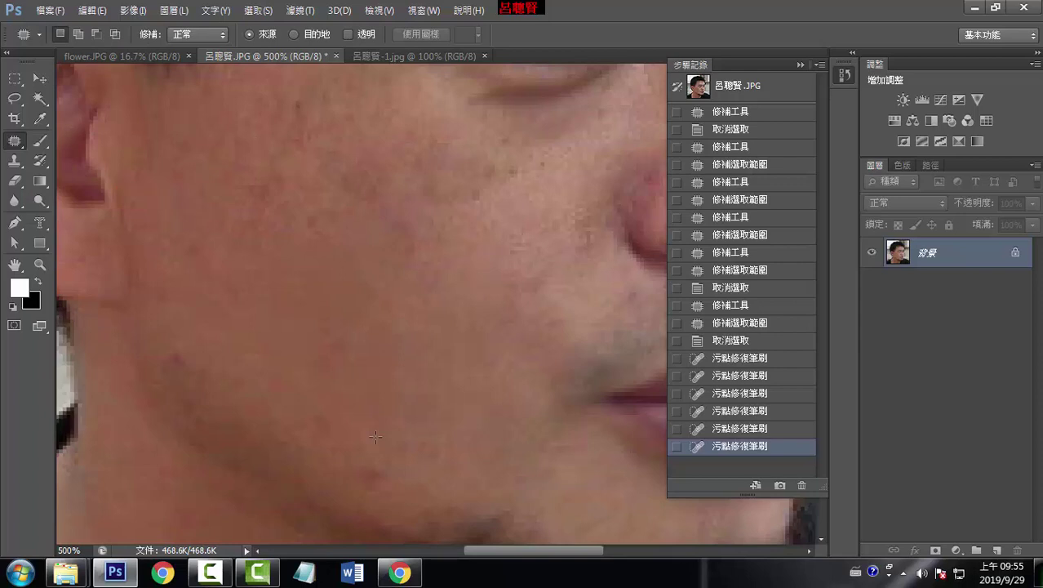
Patch a lower-cheek blemish and another near the jawline.
left_click_drag(374, 453, 371, 429)
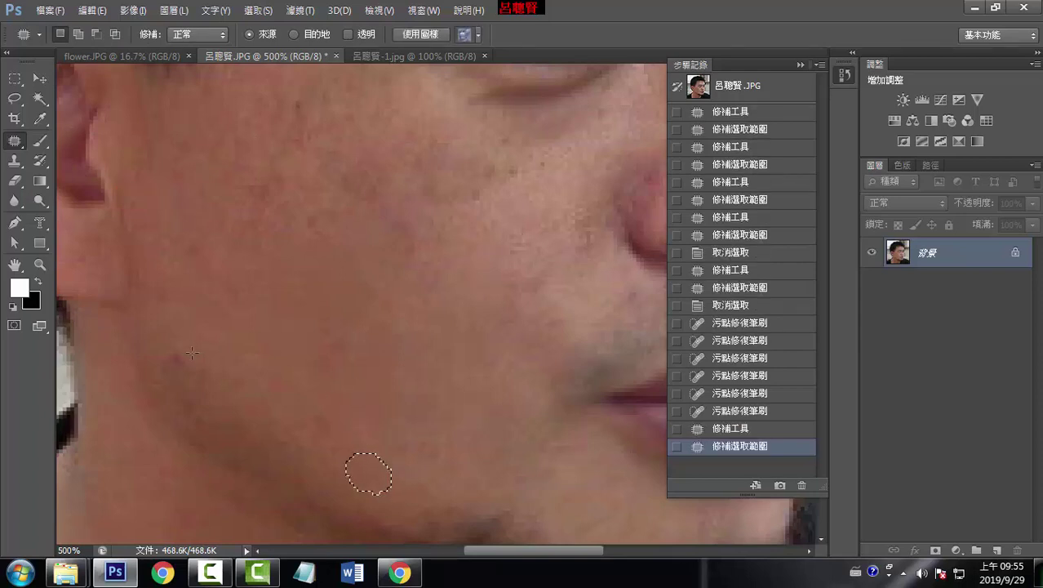
key("ctrl+h")
left_click_drag(183, 344, 228, 354)
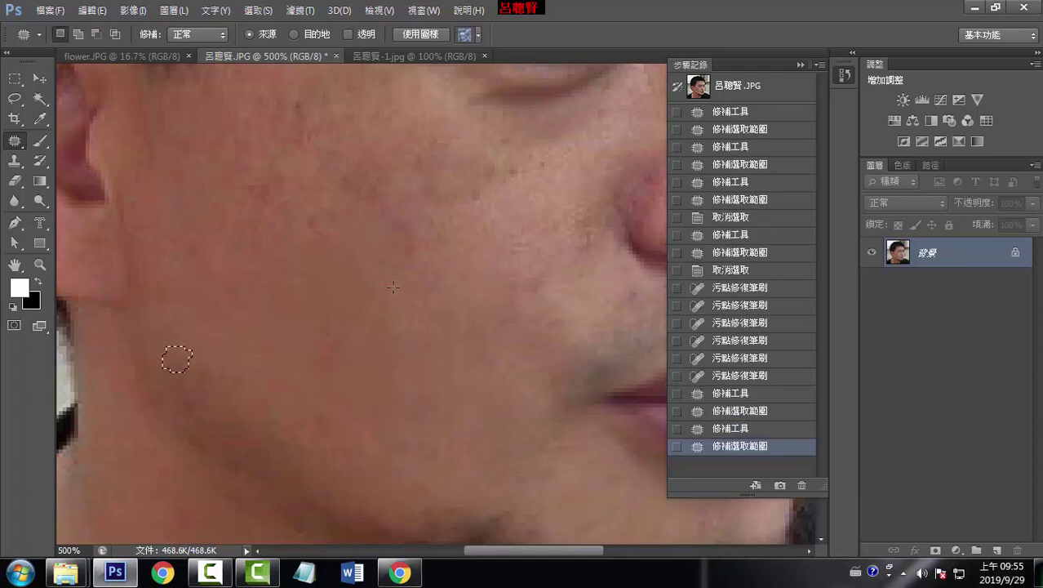
key("ctrl+d")
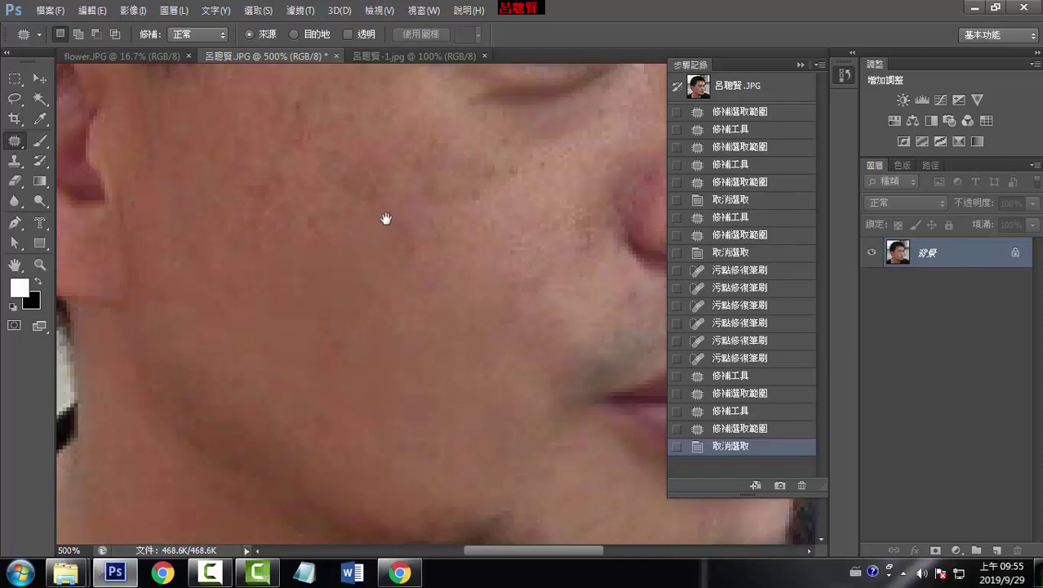
Pan up to the forehead and patch the spot above the eyebrow.
left_click_drag(378, 208, 366, 367)
mouse_move(336, 204)
left_mouse_down()
mouse_move(338, 273)
mouse_move(236, 337)
left_mouse_up()
left_click_drag(373, 266, 321, 281)
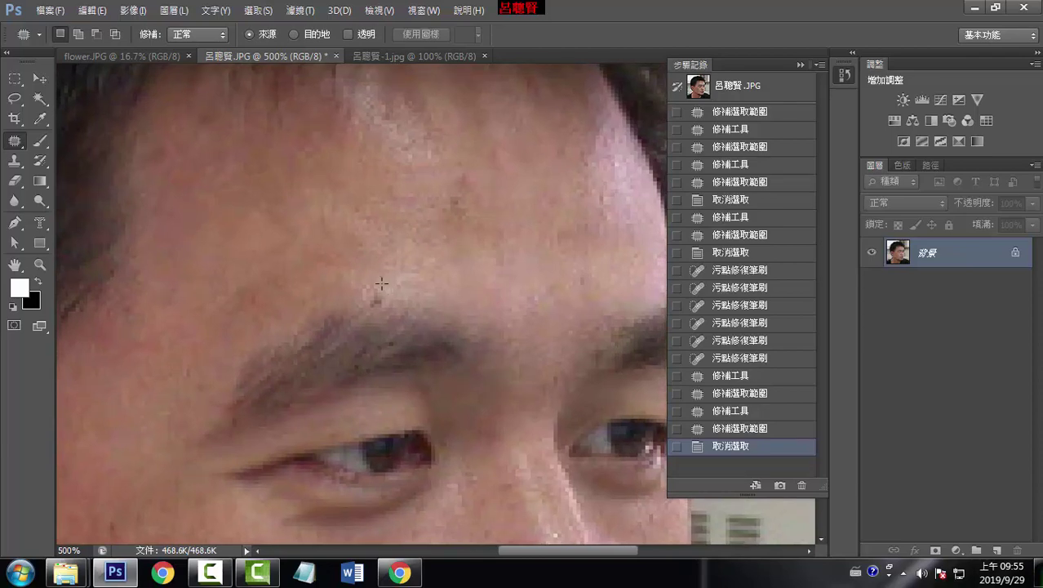
mouse_move(384, 286)
left_mouse_down()
mouse_move(402, 304)
mouse_move(416, 292)
left_mouse_up()
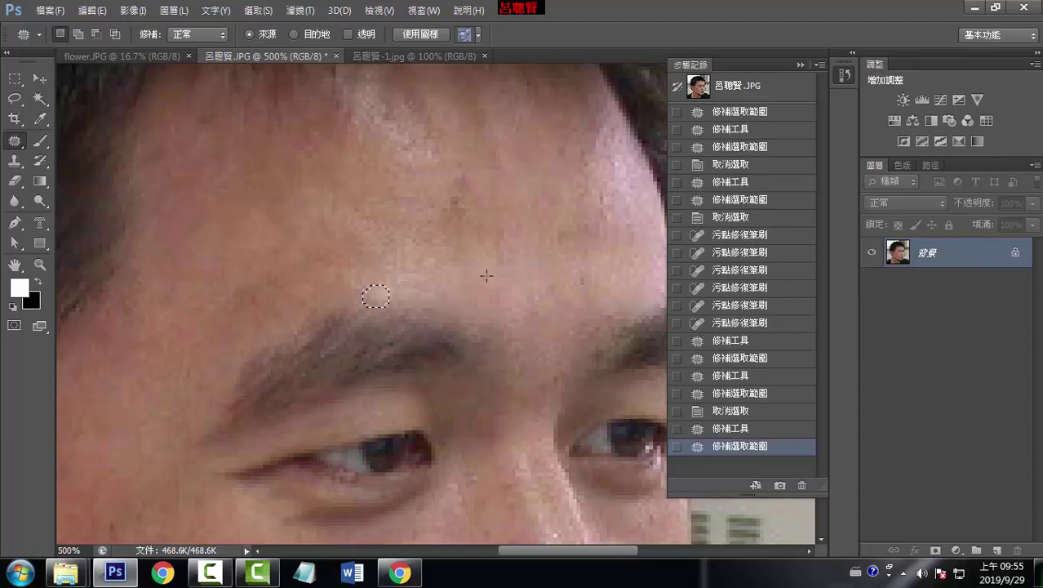
mouse_move(476, 168)
left_mouse_down()
mouse_move(448, 174)
mouse_move(510, 198)
left_mouse_up()
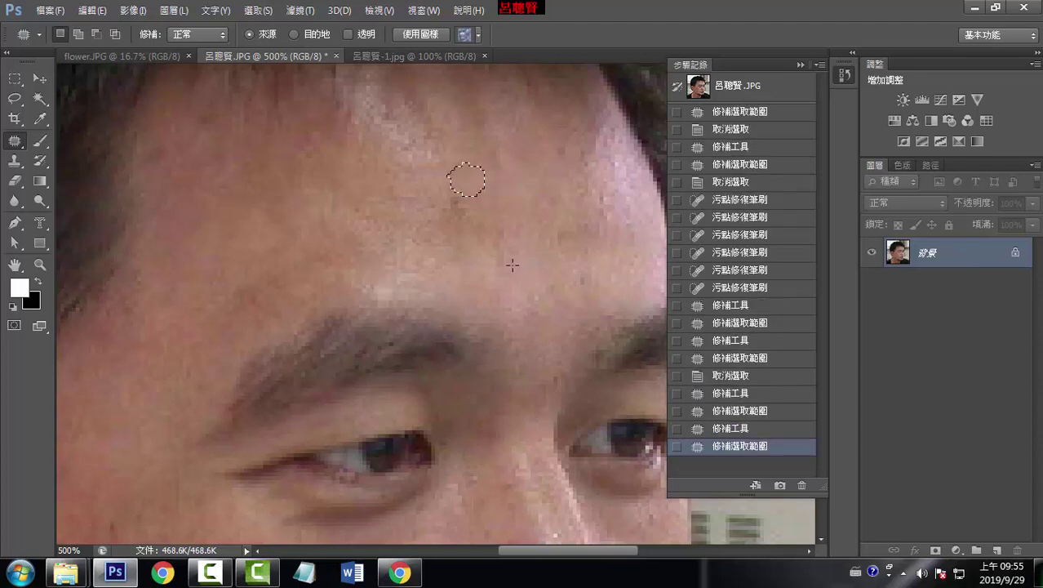
right_click(15, 143)
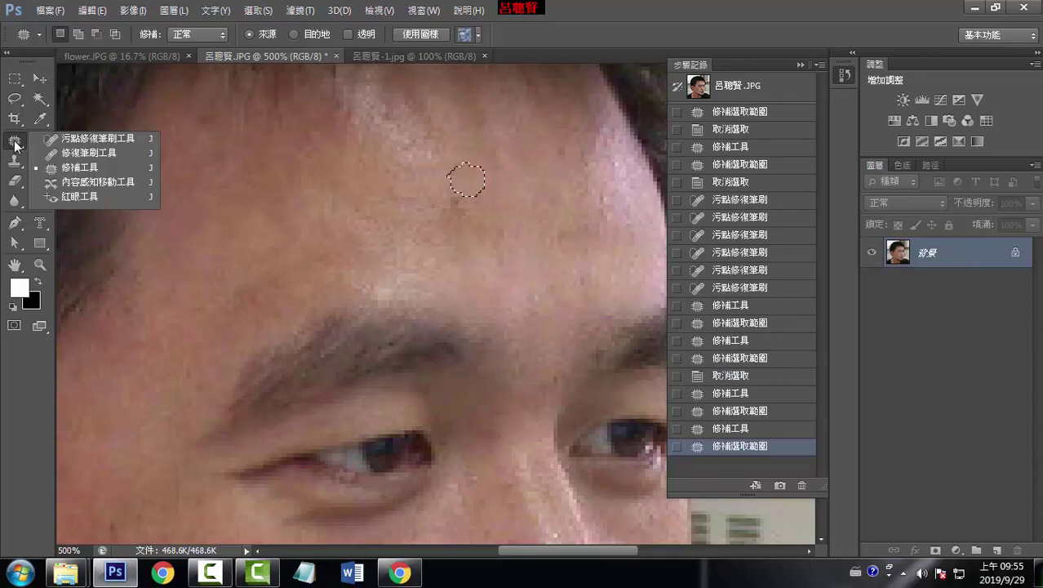
Clear the forehead selection and open 鴿子.jpg from the 08章 folder.
left_click(112, 181)
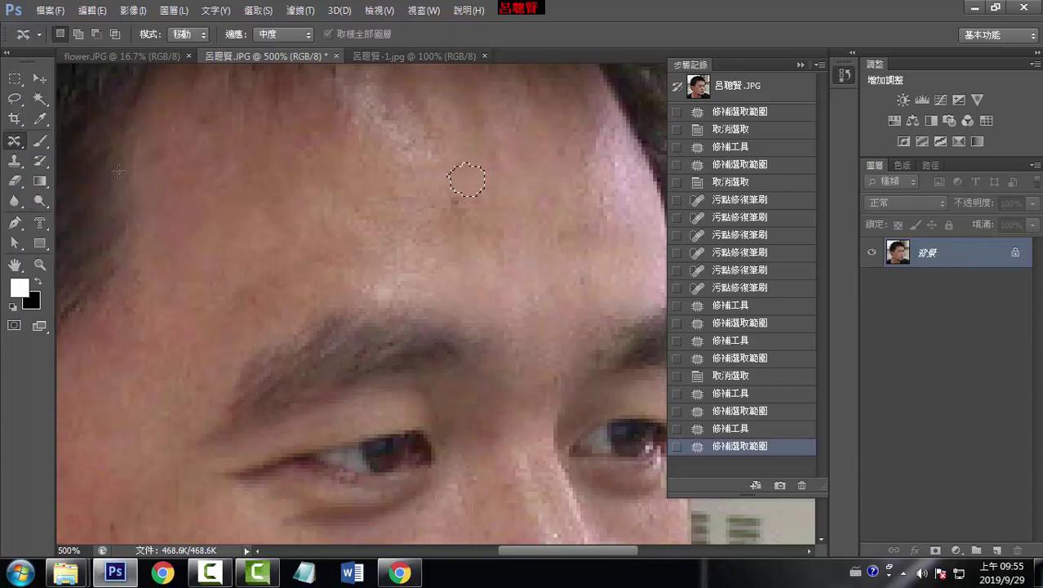
left_click(252, 212)
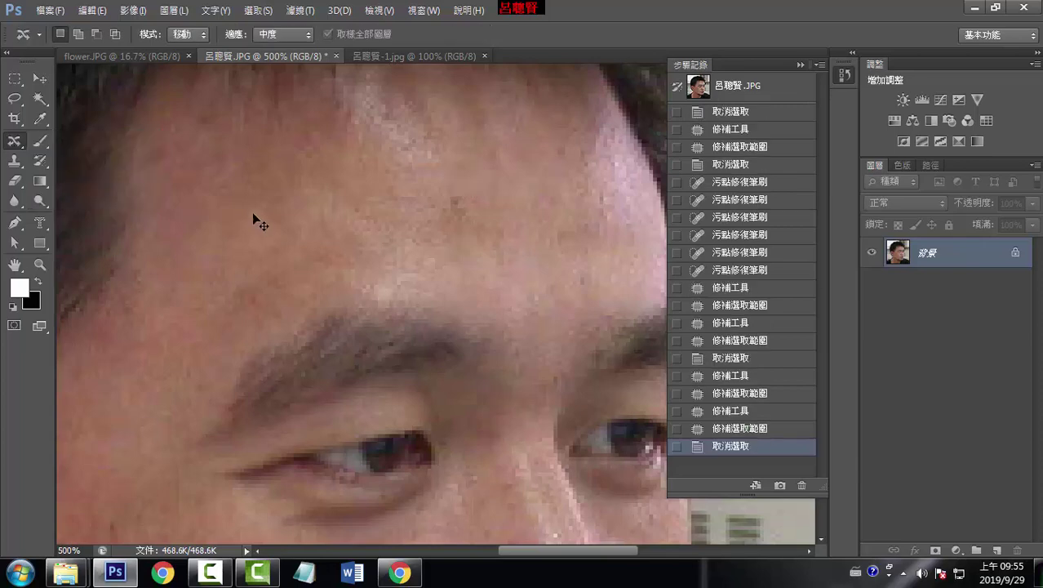
left_click(50, 10)
left_click(69, 43)
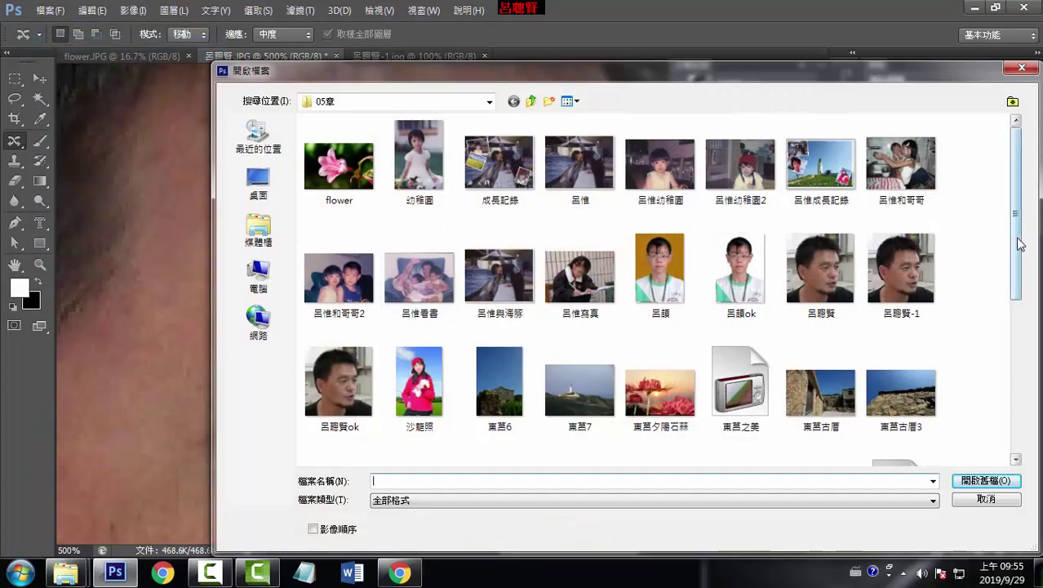
left_click_drag(1015, 236, 1016, 362)
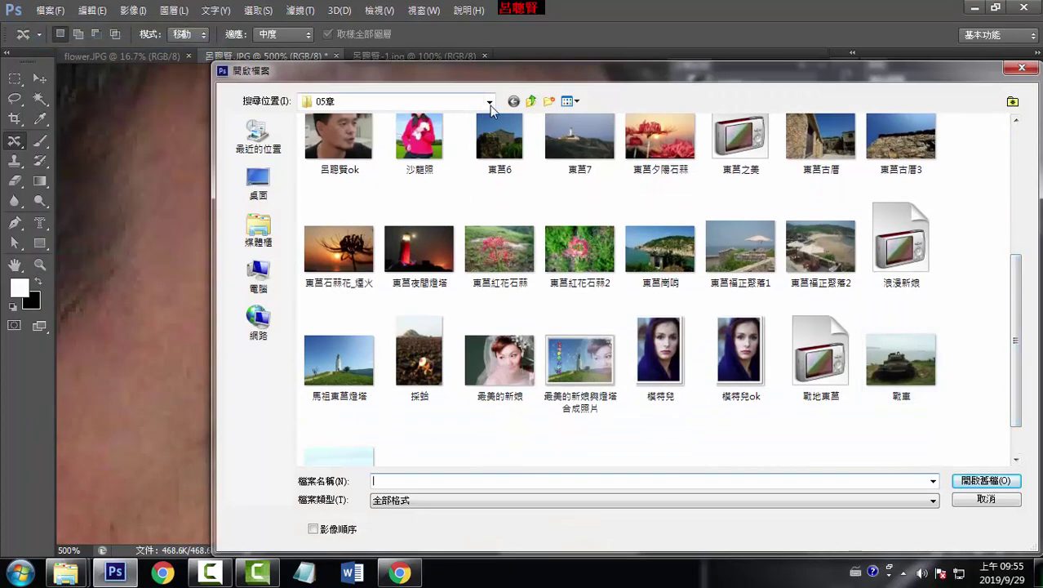
left_click(531, 104)
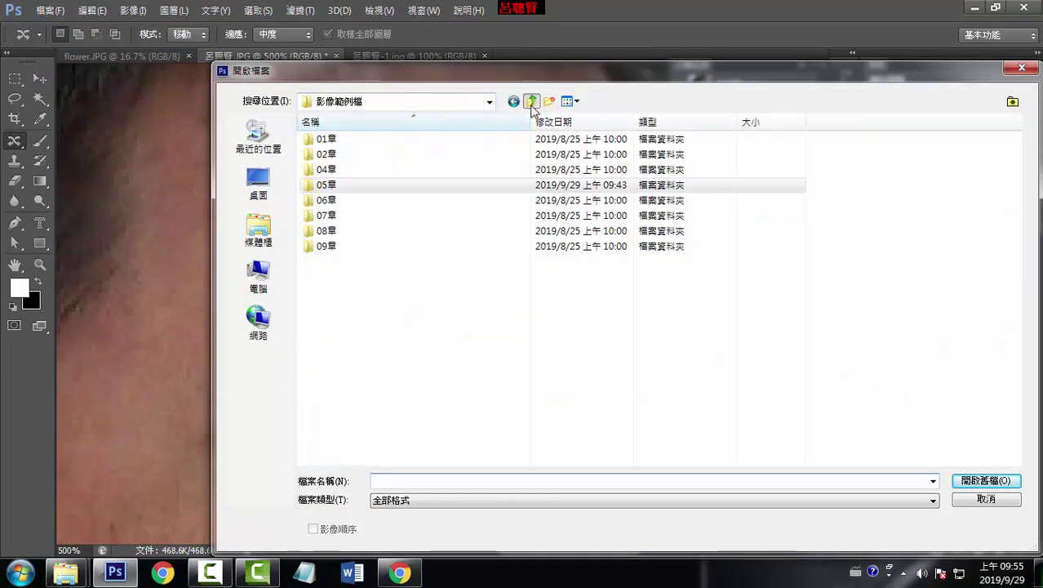
double_click(332, 236)
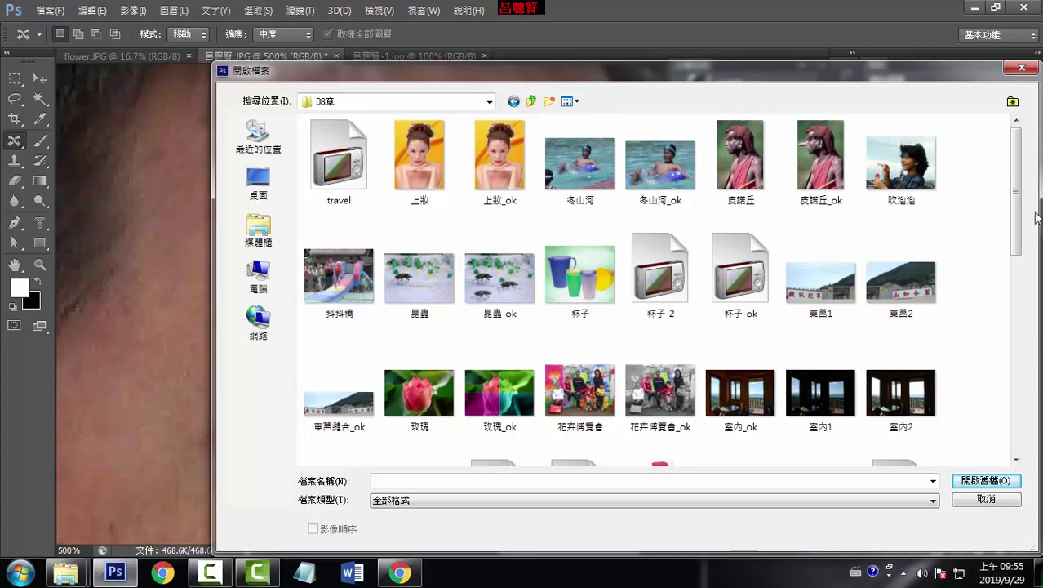
left_click_drag(1016, 200, 1009, 400)
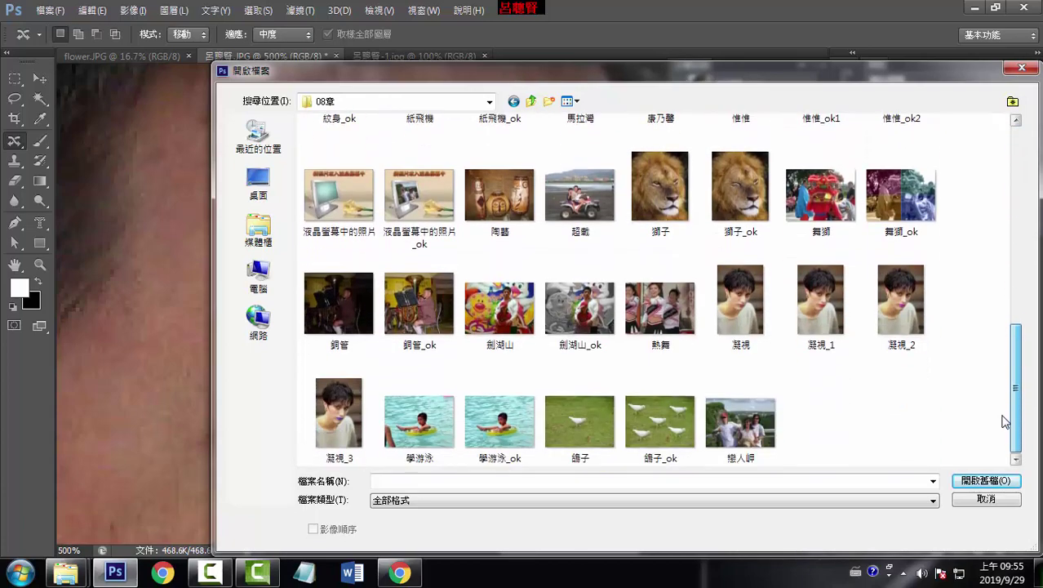
double_click(590, 417)
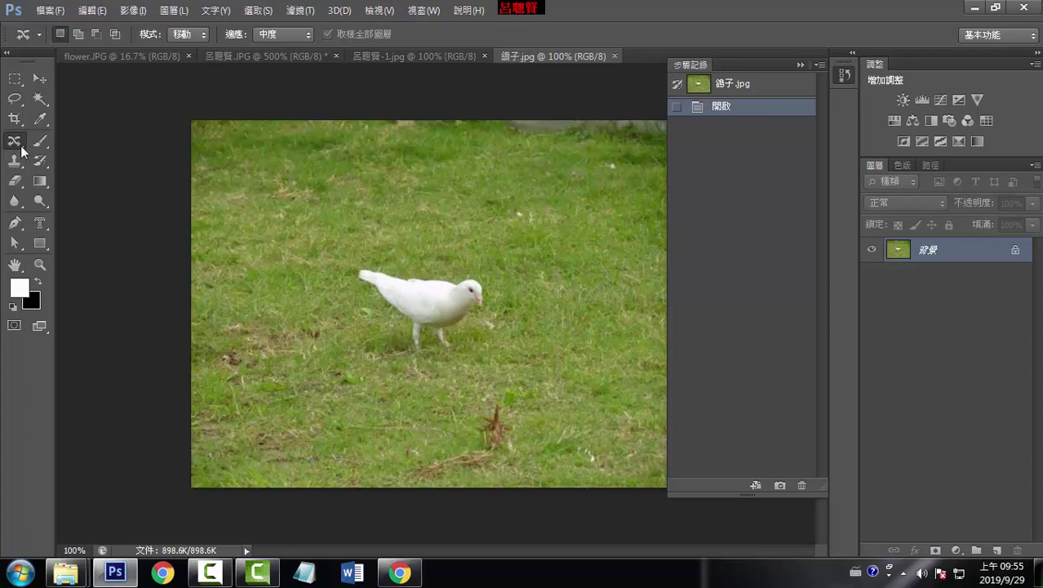
Draw a rectangular marquee around the white dove and nudge it into place.
right_click(22, 150)
left_click(18, 82)
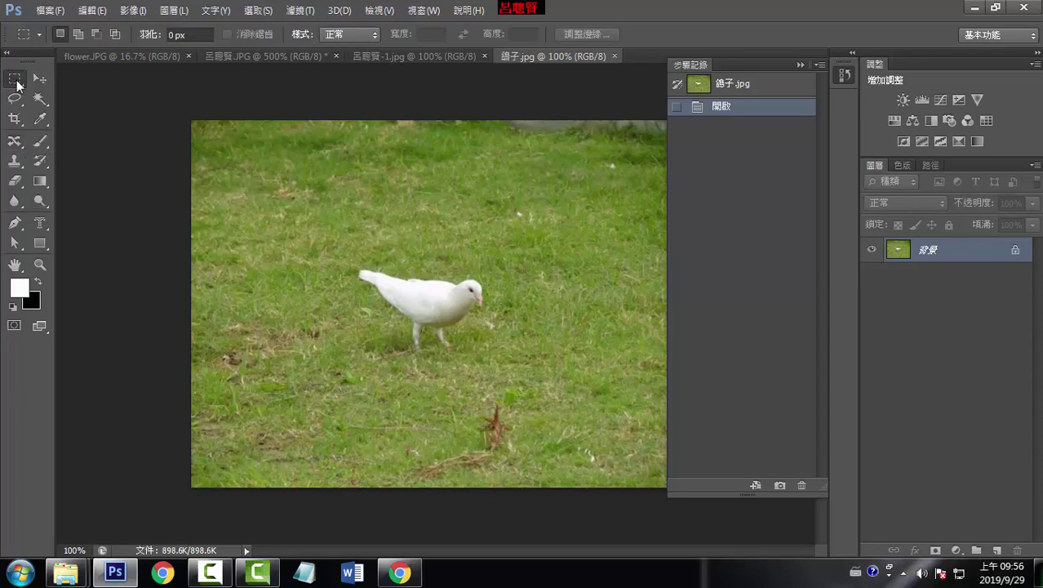
left_click_drag(364, 250, 493, 371)
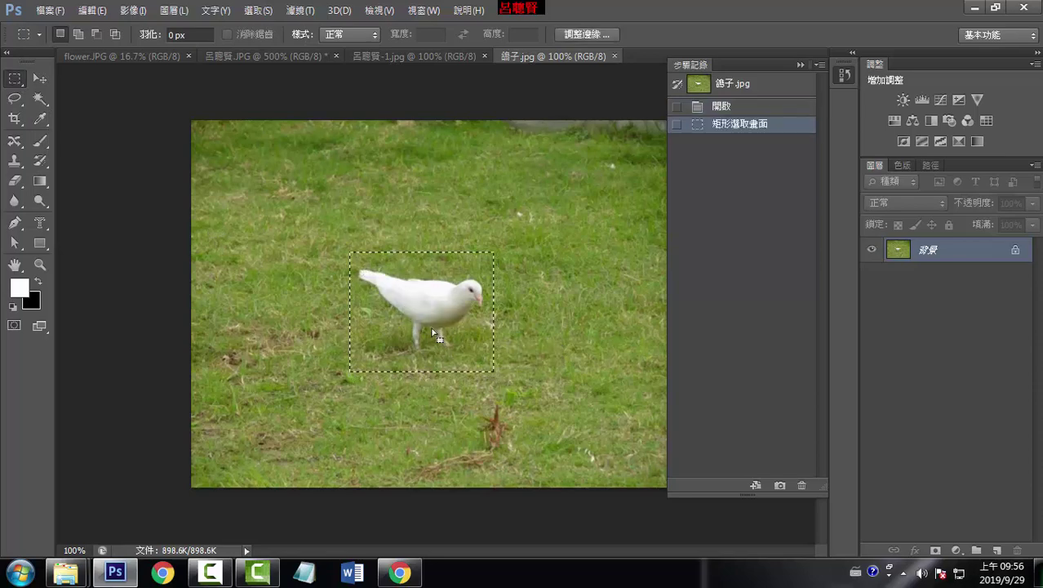
mouse_move(429, 311)
left_mouse_down()
mouse_move(441, 310)
mouse_move(428, 332)
left_mouse_up()
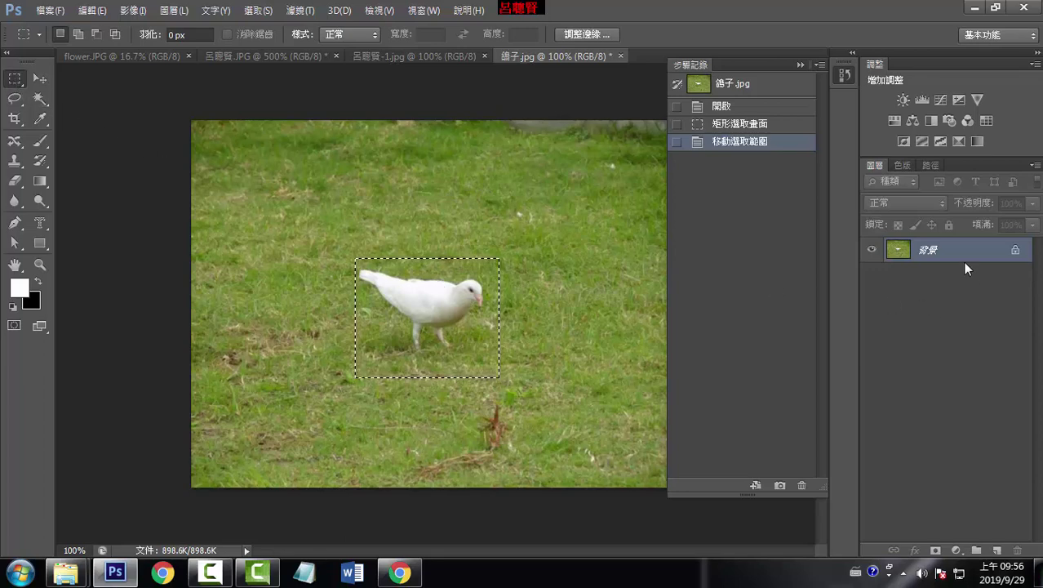
Convert Background into layer 圖層 0 and nudge the dove selection down.
double_click(1016, 255)
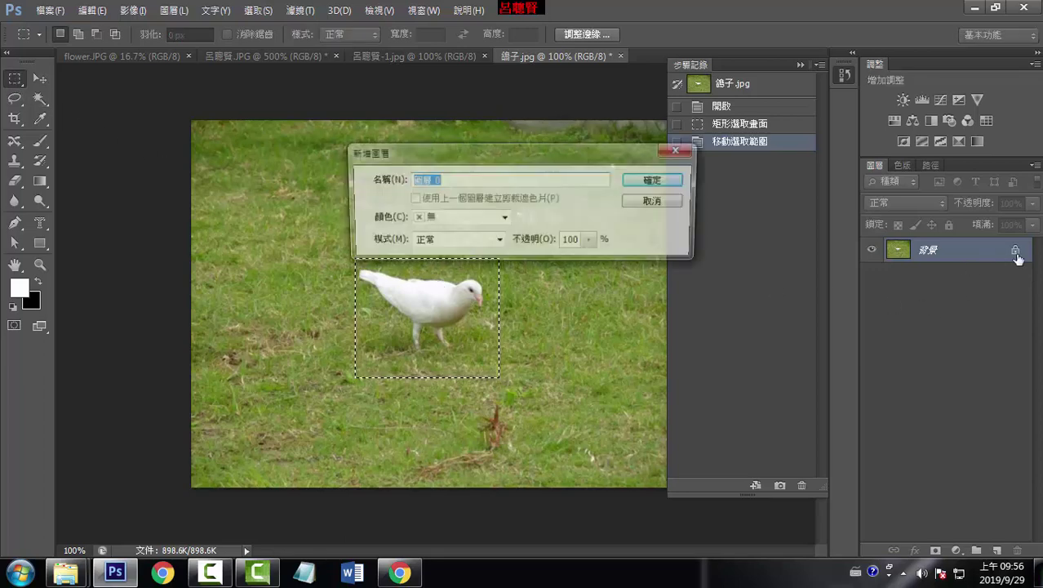
left_click(655, 182)
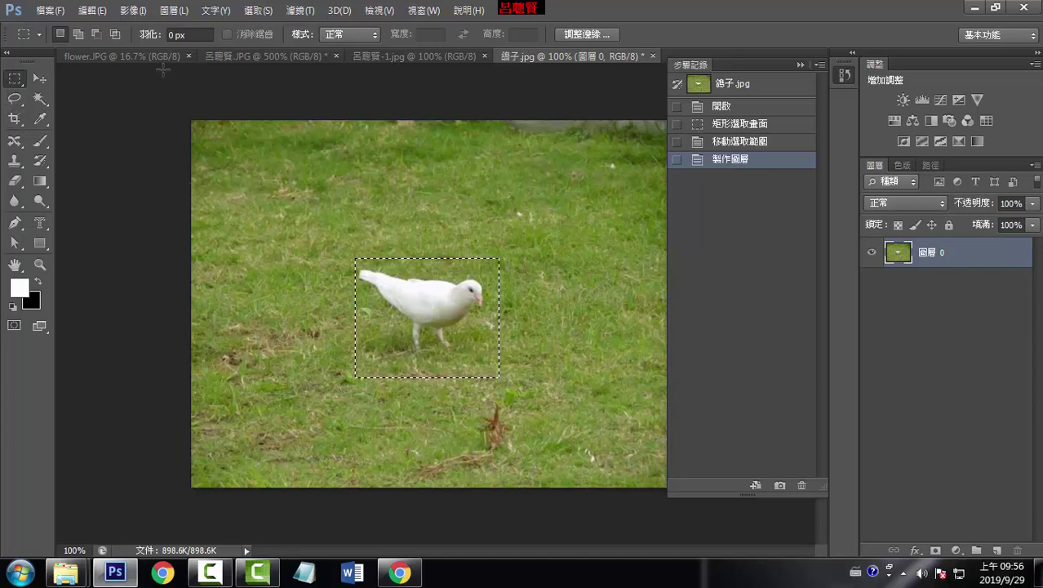
left_click(346, 36)
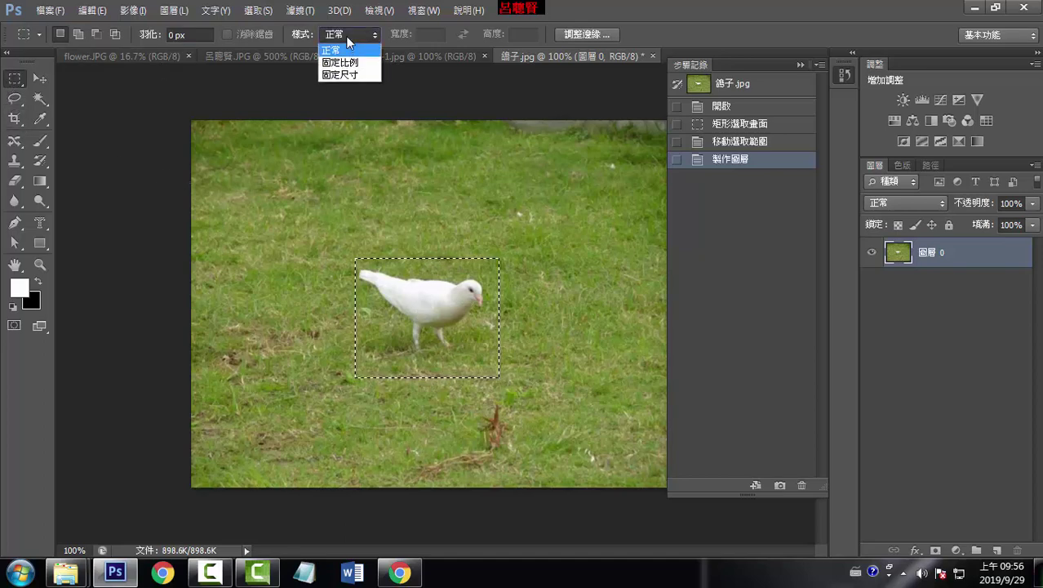
left_click(511, 23)
left_click_drag(455, 268, 451, 286)
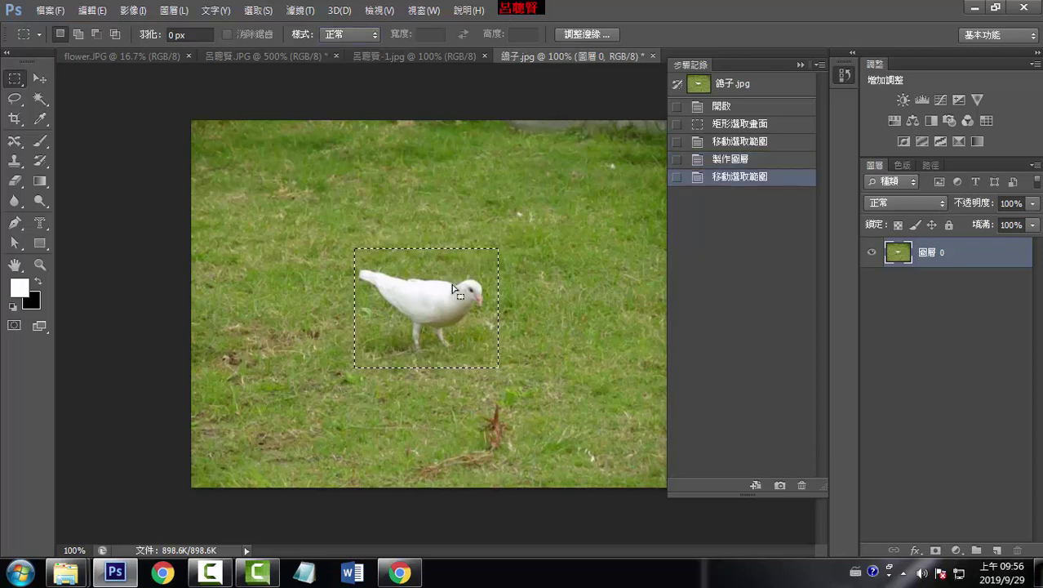
Try moving the dove about 135 px right, then undo and deselect.
left_click(35, 82)
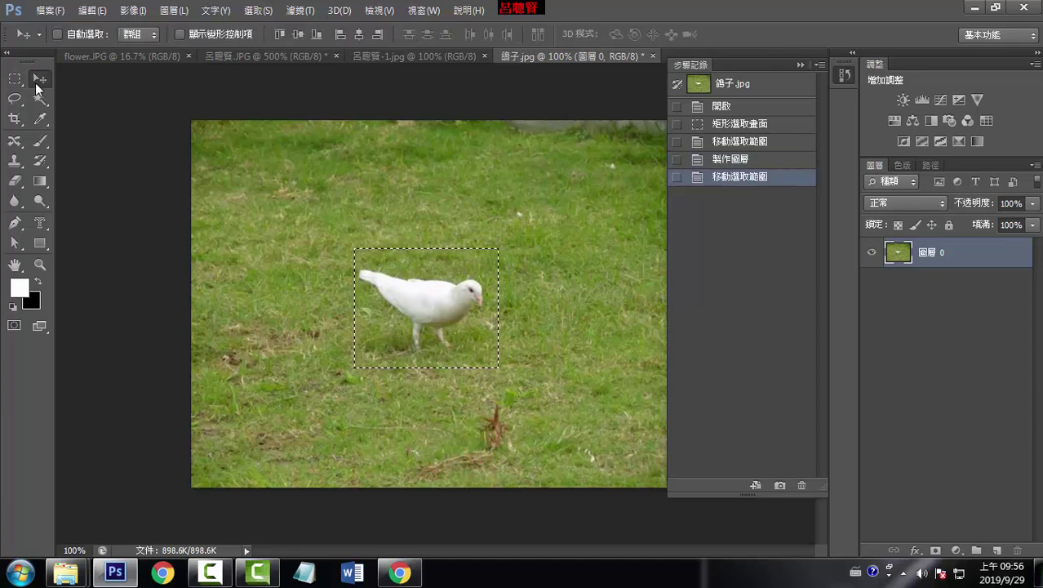
left_click_drag(443, 313, 551, 312)
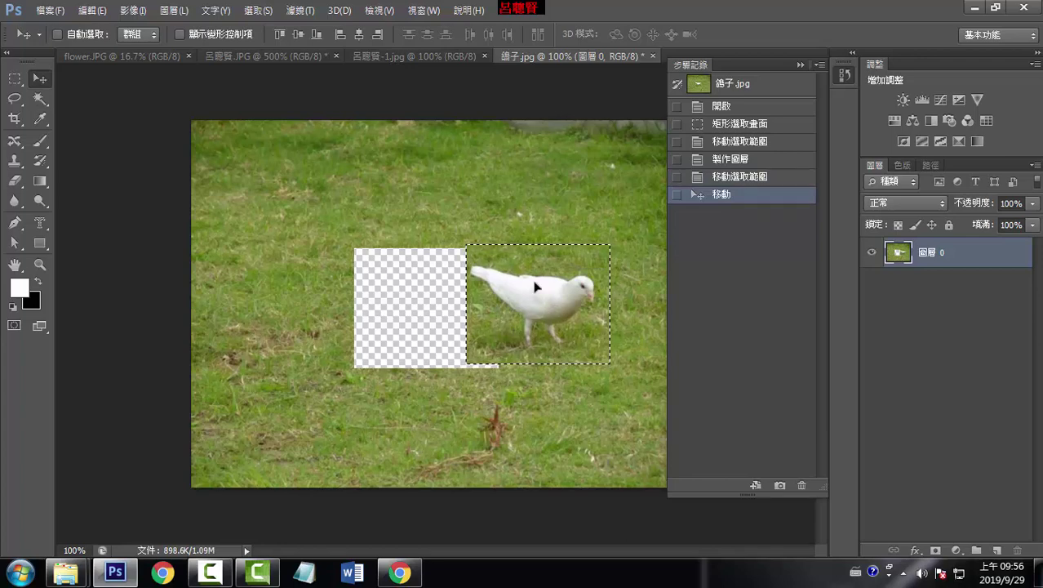
key("ctrl+z")
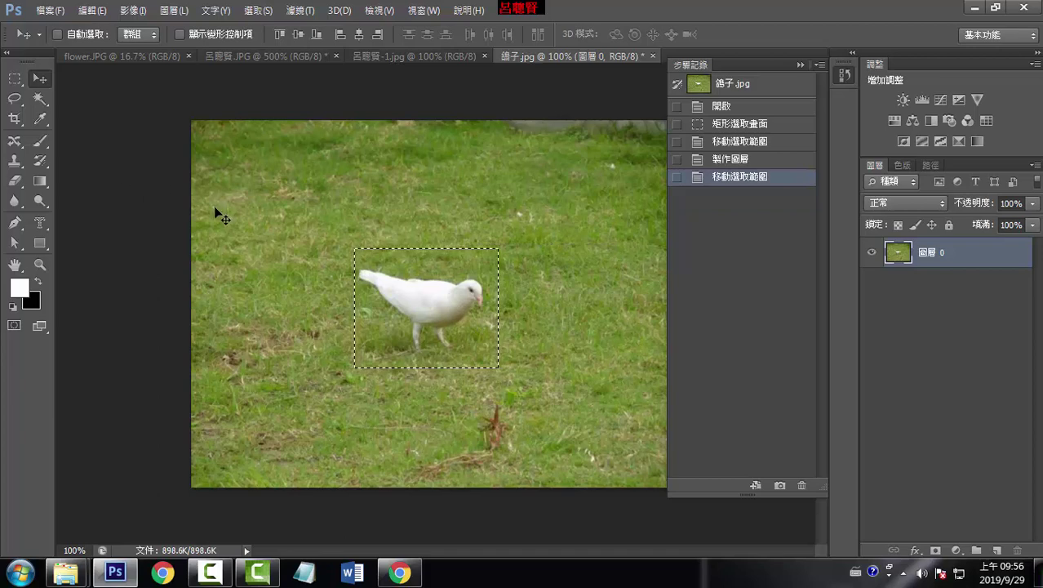
key("ctrl+d")
Content-aware move the lassoed dove to the right, then revert to the 開啟 history state.
left_click(20, 145)
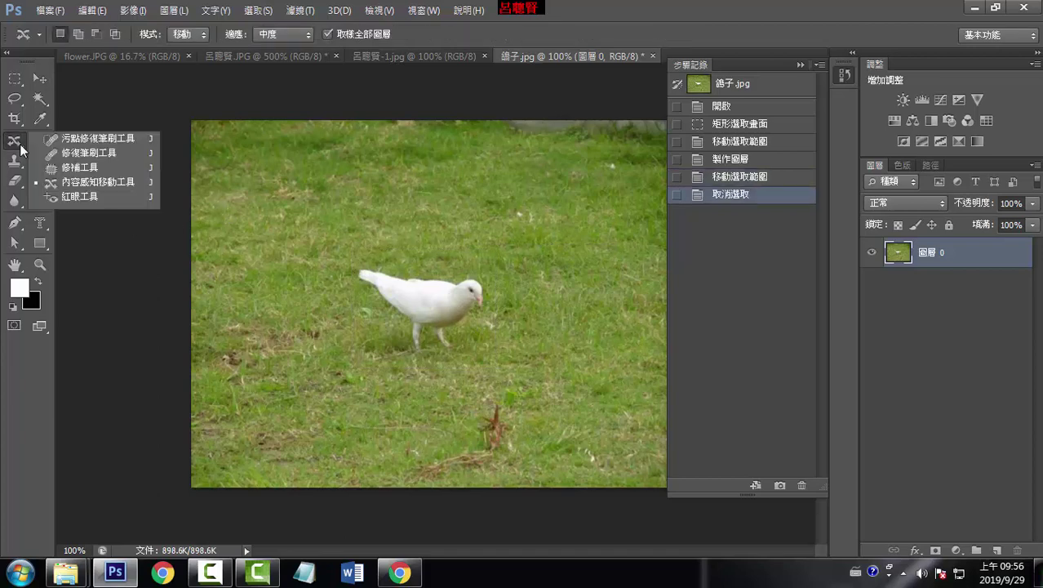
left_click(127, 182)
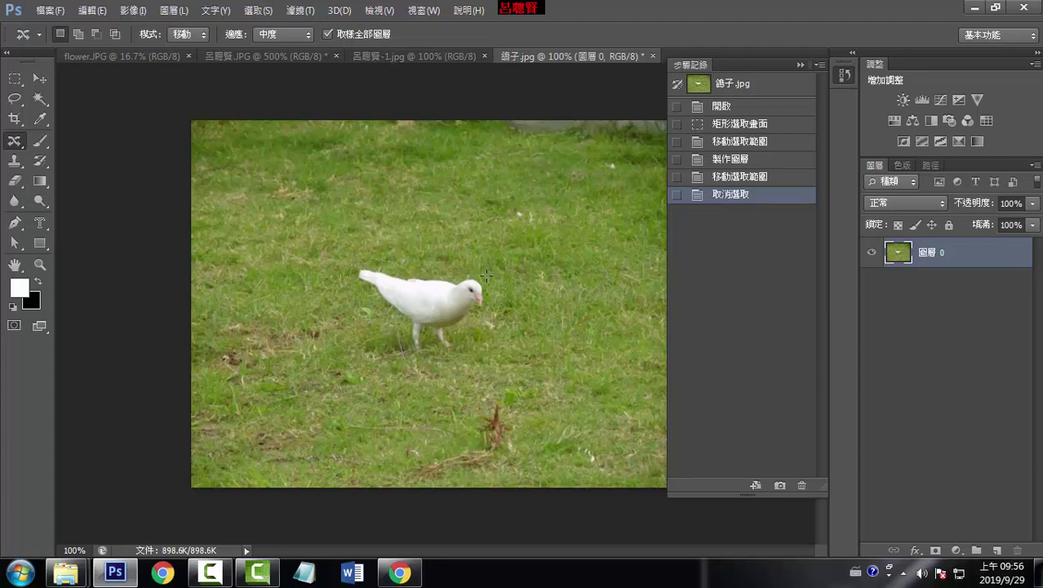
left_click_drag(408, 272, 403, 352)
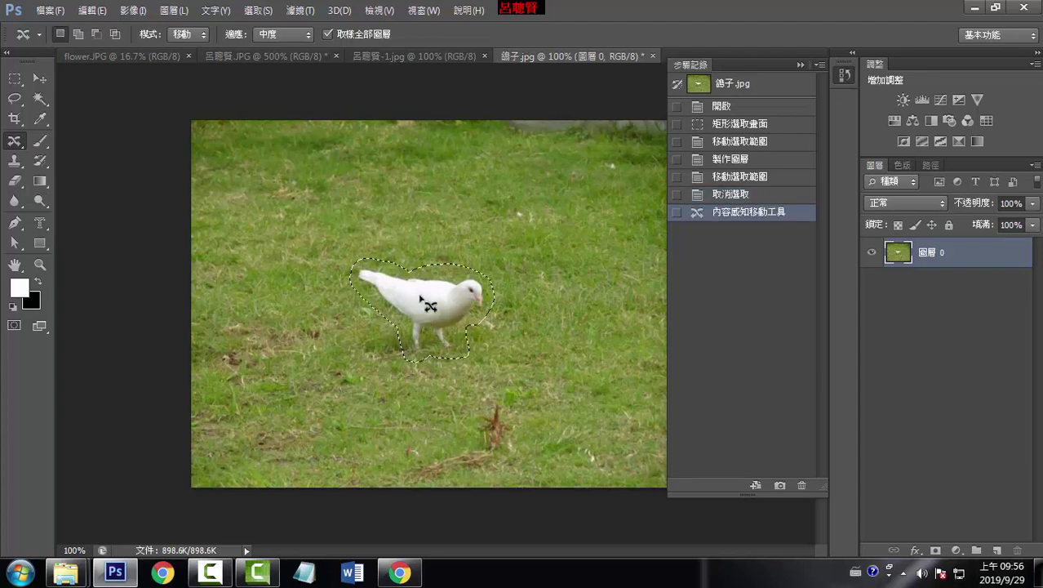
left_click_drag(430, 302, 569, 306)
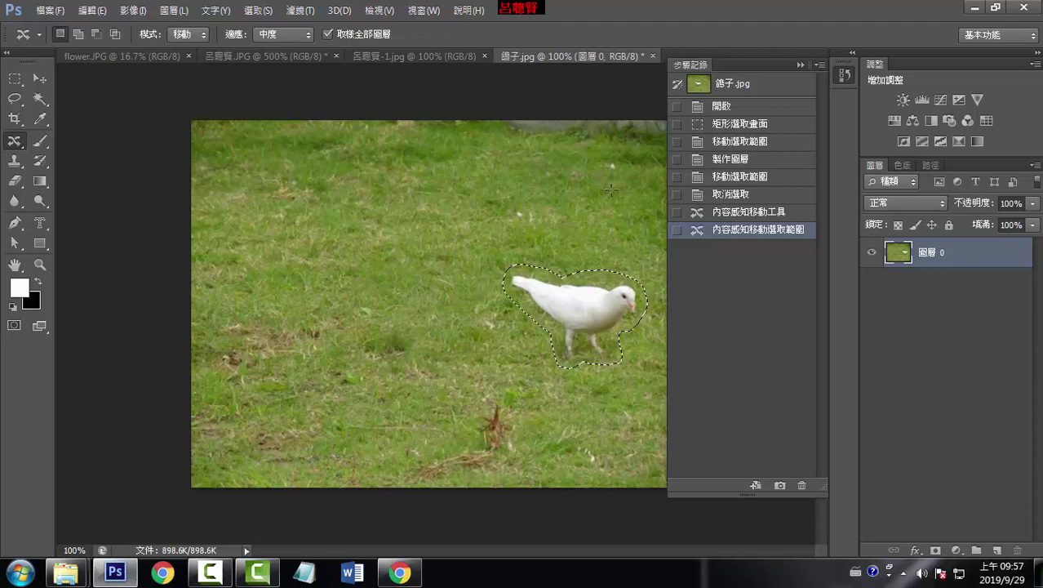
left_click(722, 106)
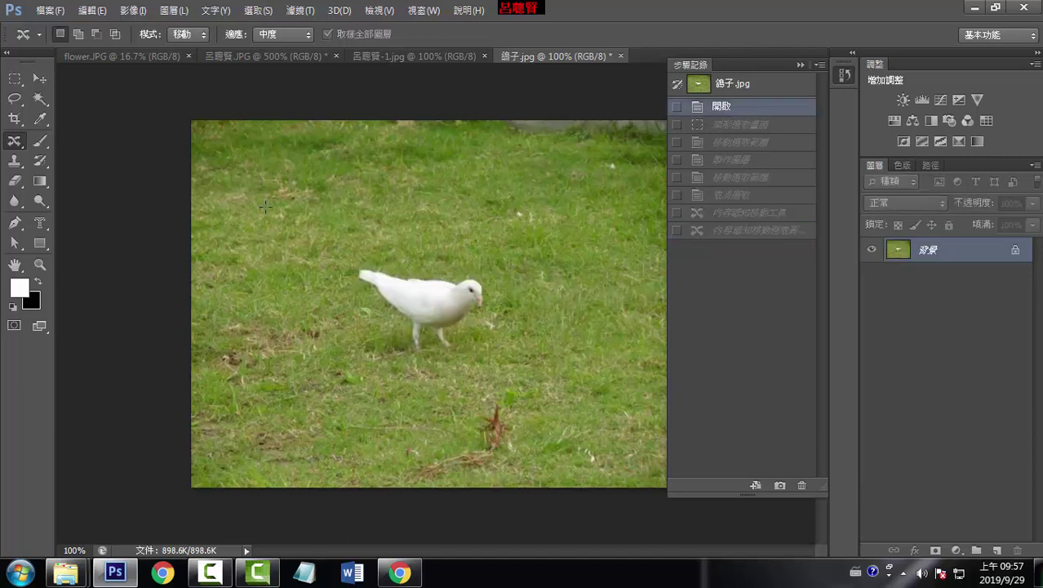
Trial-move the marqueed dove right and down, revert to 開啟, and swap foreground/background colours.
left_click(14, 78)
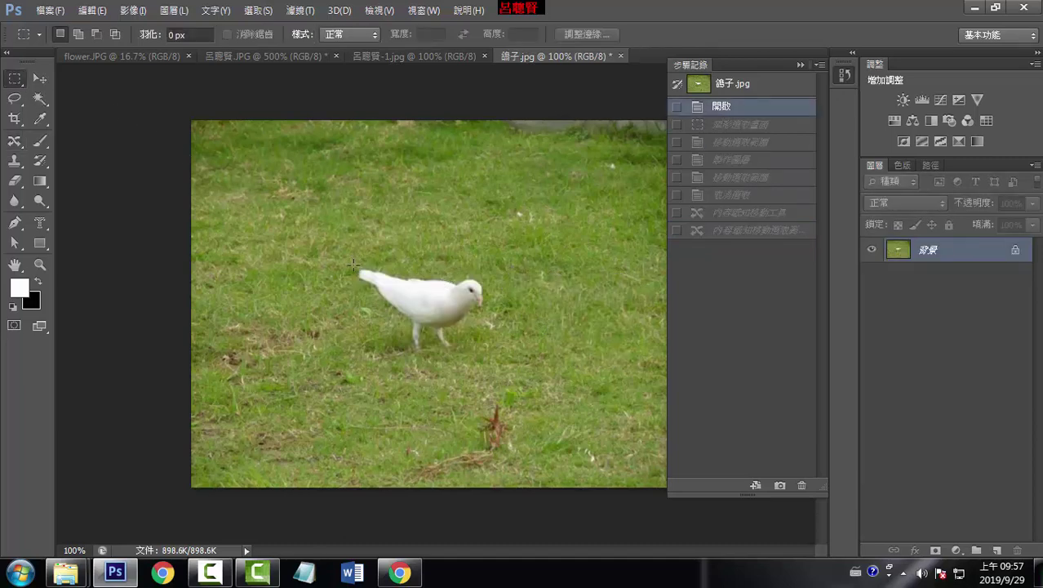
left_click_drag(354, 258, 510, 373)
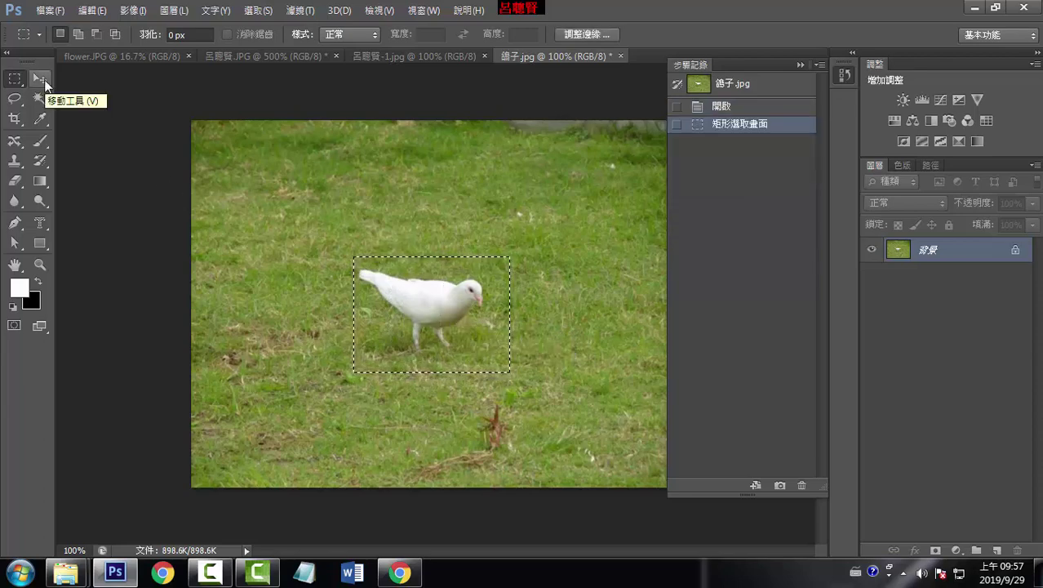
left_click(40, 78)
left_click_drag(426, 316, 528, 331)
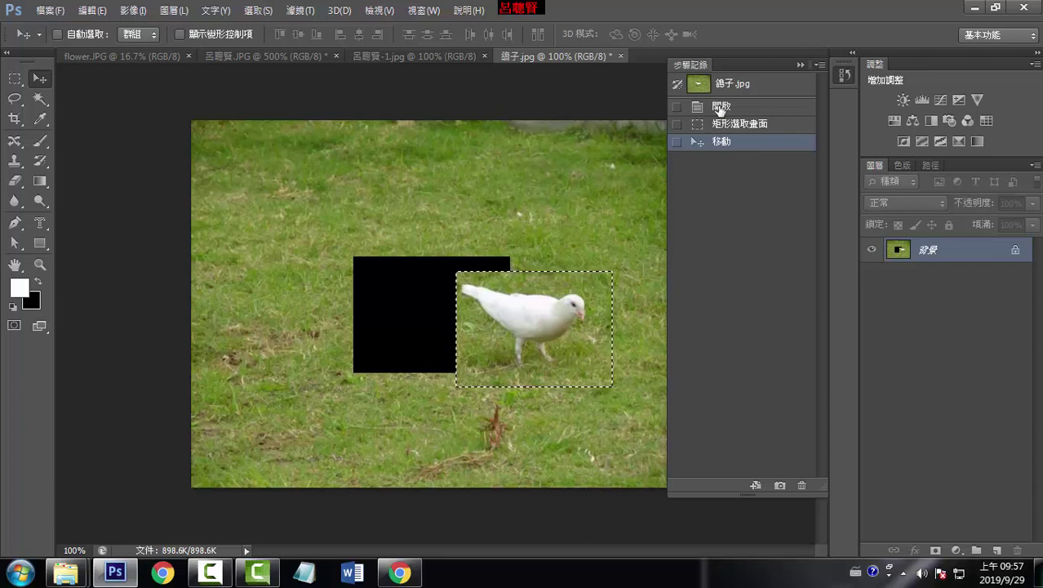
left_click(719, 107)
left_click(38, 282)
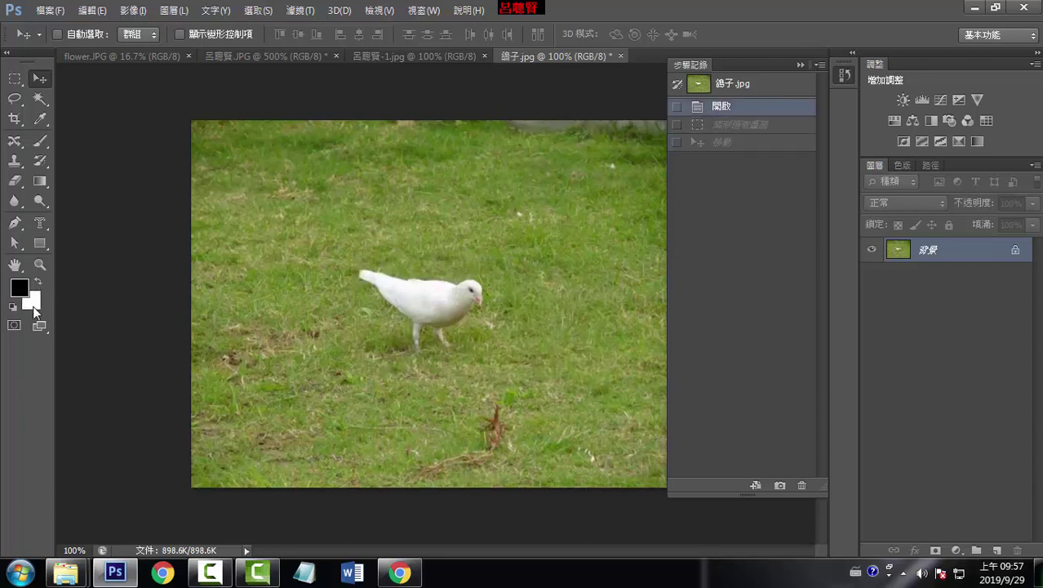
left_click(15, 79)
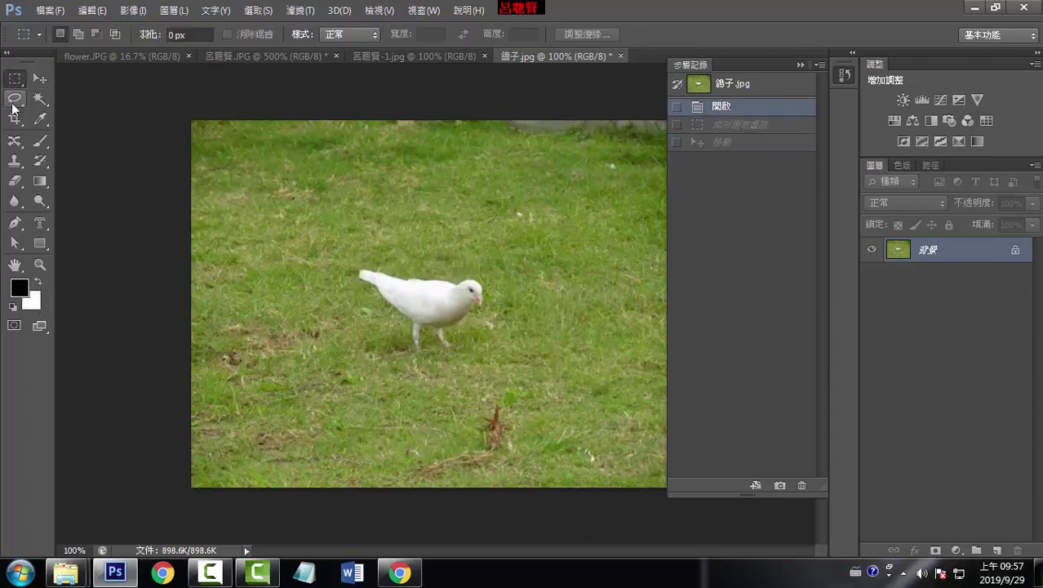
Draw a loose Lasso selection around the dove and nudge it into place.
left_click(14, 99)
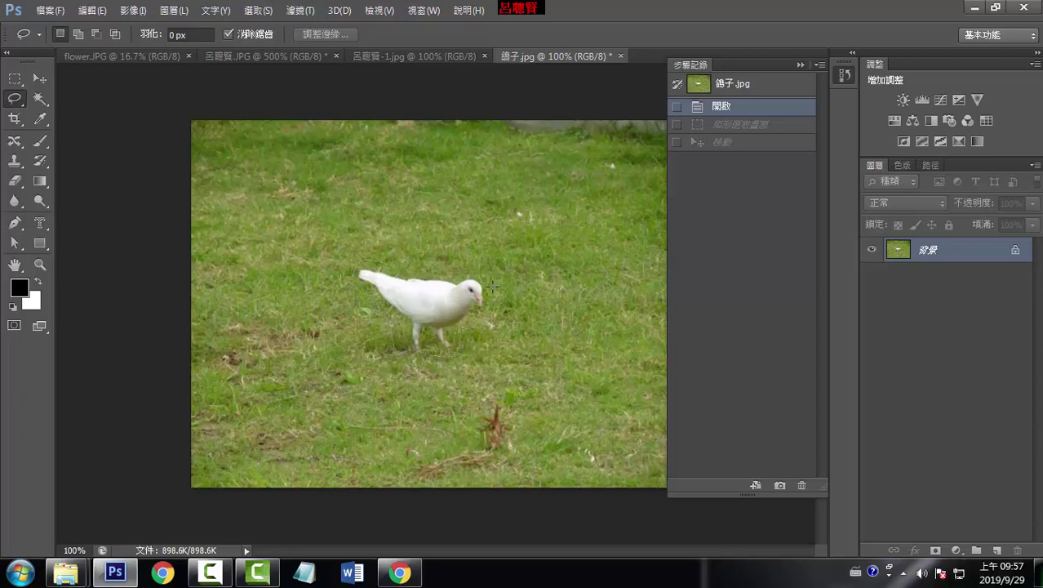
left_click_drag(393, 265, 388, 265)
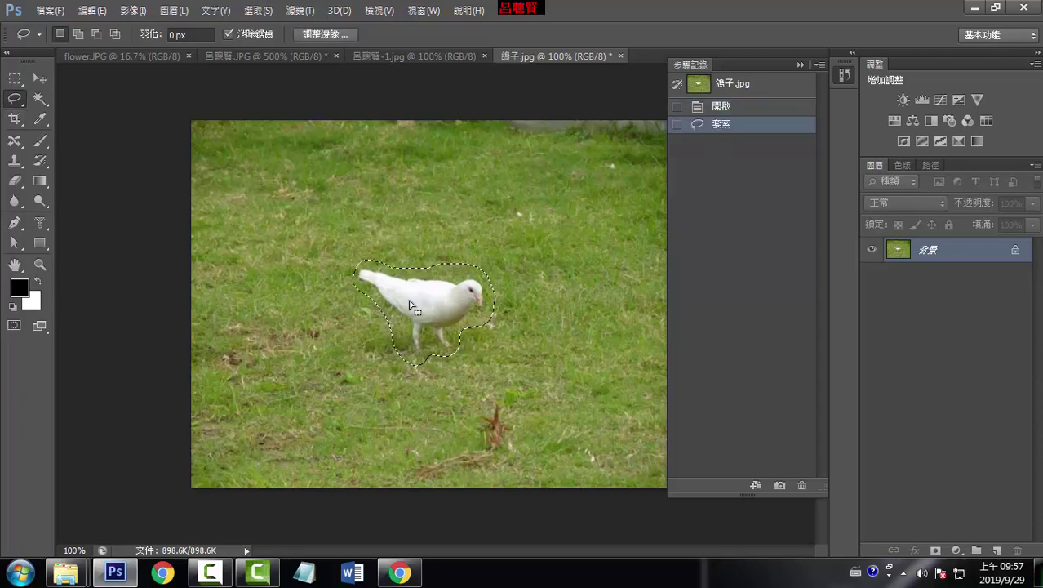
mouse_move(430, 302)
left_mouse_down()
mouse_move(417, 300)
mouse_move(429, 300)
left_mouse_up()
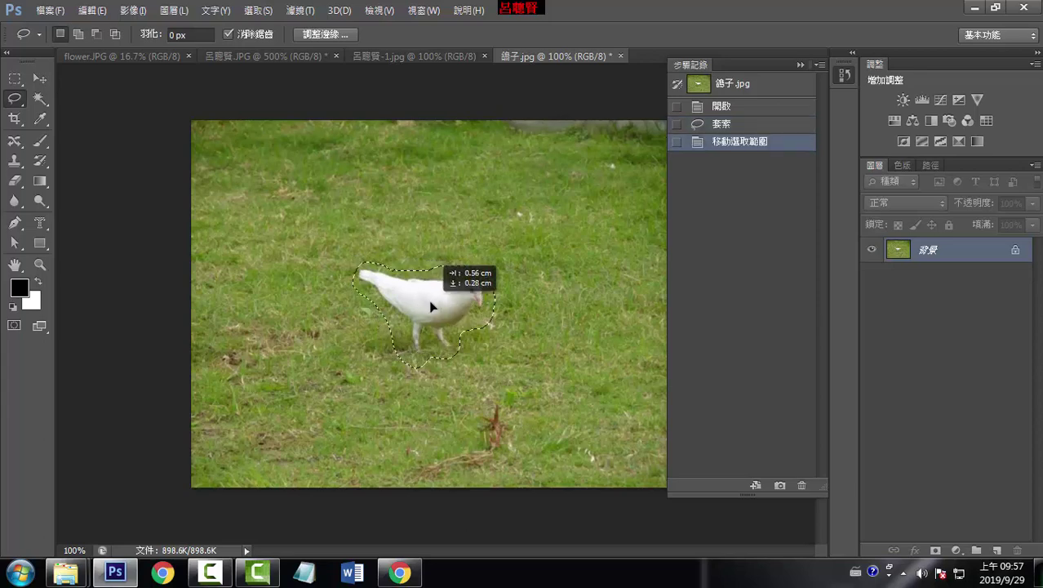
Trial-move the dove to the right with the Move tool, then undo the move.
left_click(39, 78)
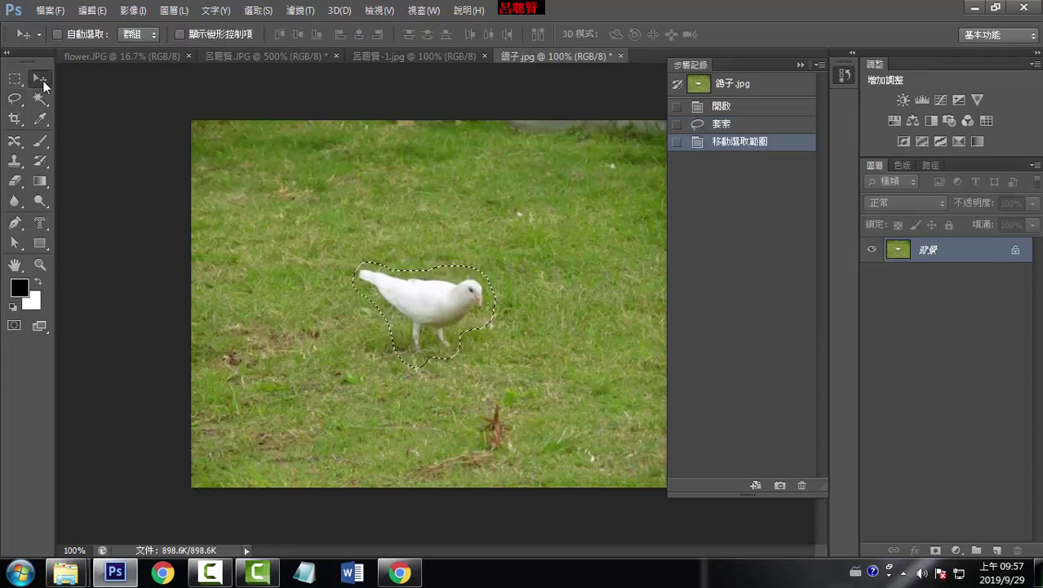
left_click_drag(436, 303, 586, 309)
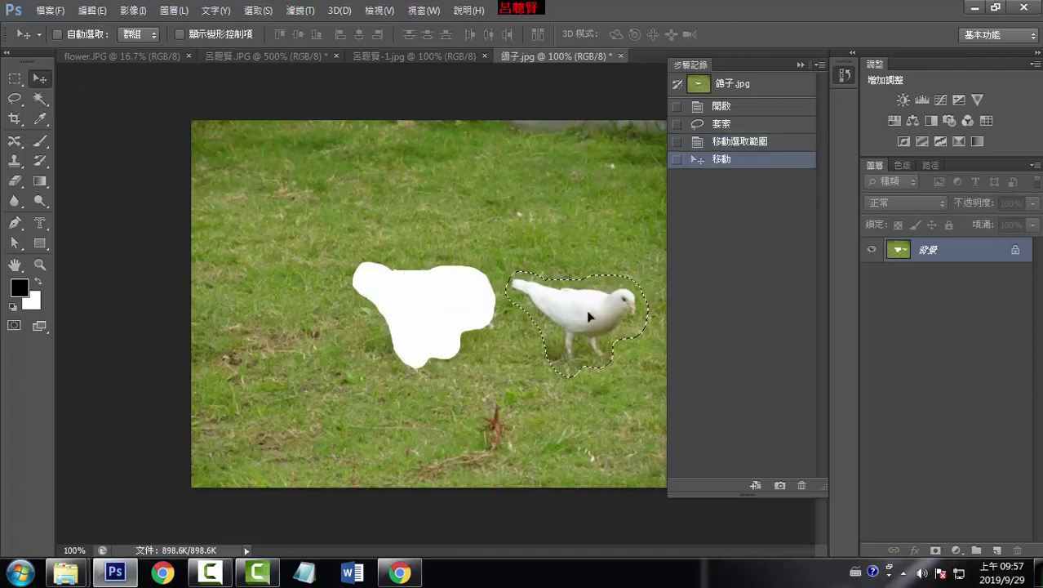
key("ctrl+z")
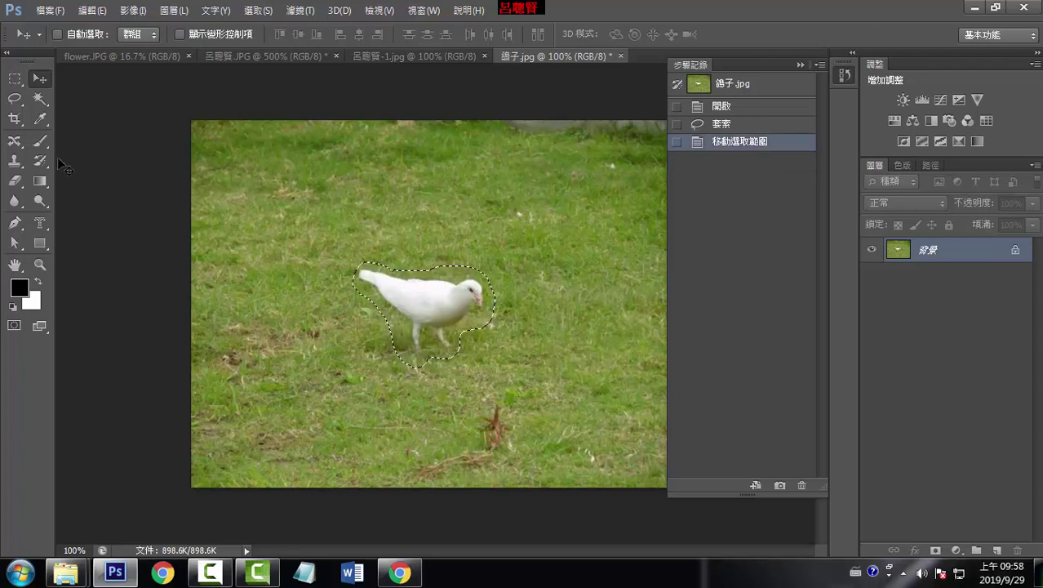
Choose the Content-Aware Move tool from the healing tools group.
left_click(15, 143)
left_click(16, 144)
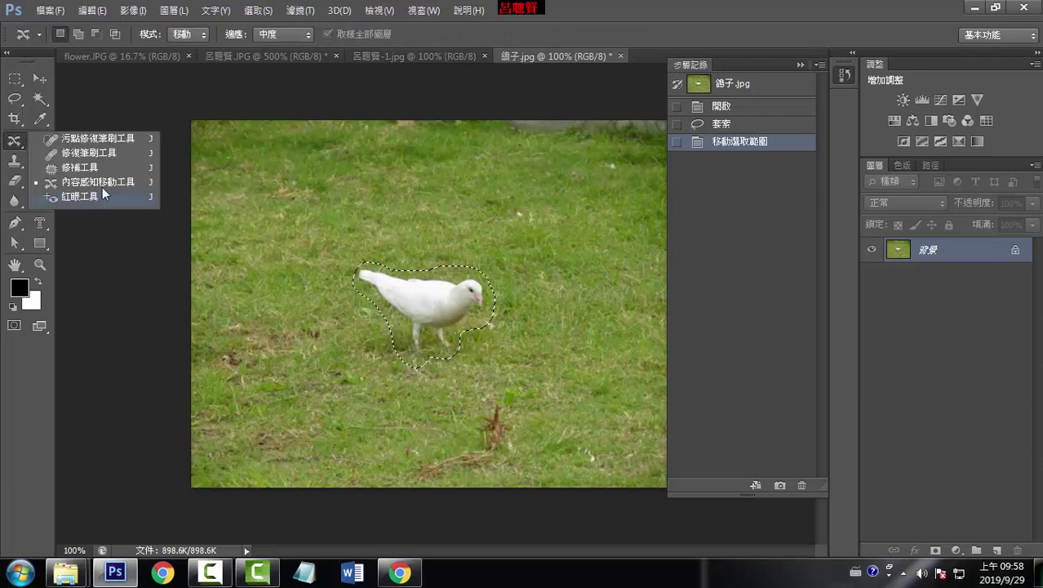
key("Escape")
left_click(24, 145)
left_click(91, 185)
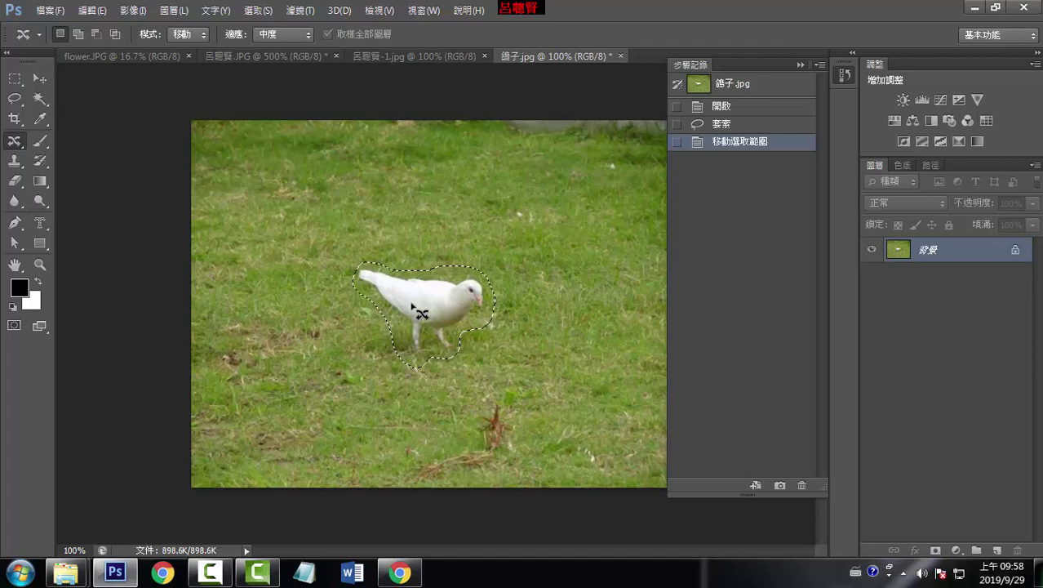
Move the dove to the lawn's right side, deselect, and shift the dry weed lower left.
left_click_drag(413, 312, 560, 307)
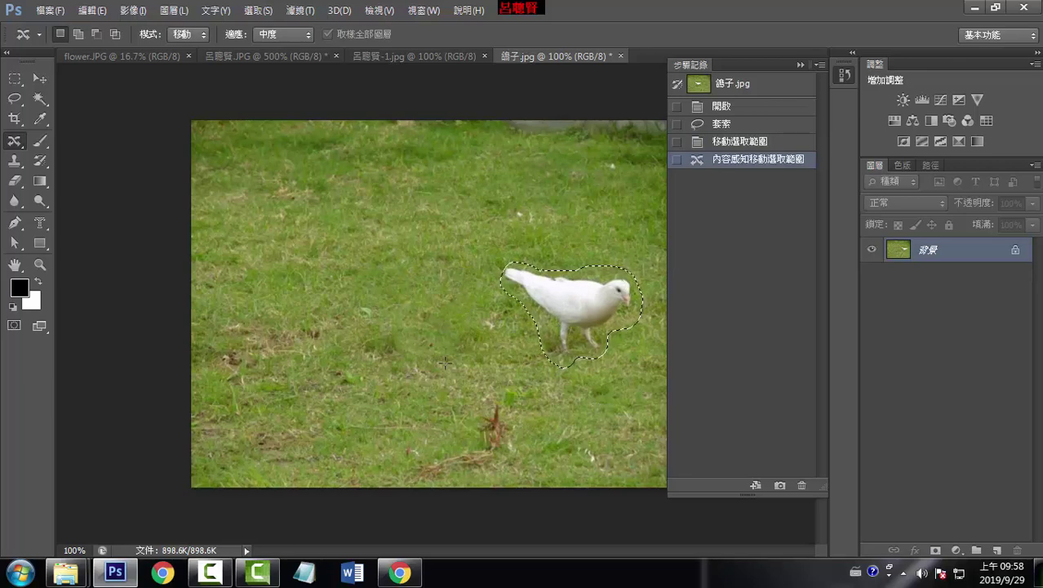
key("ctrl+d")
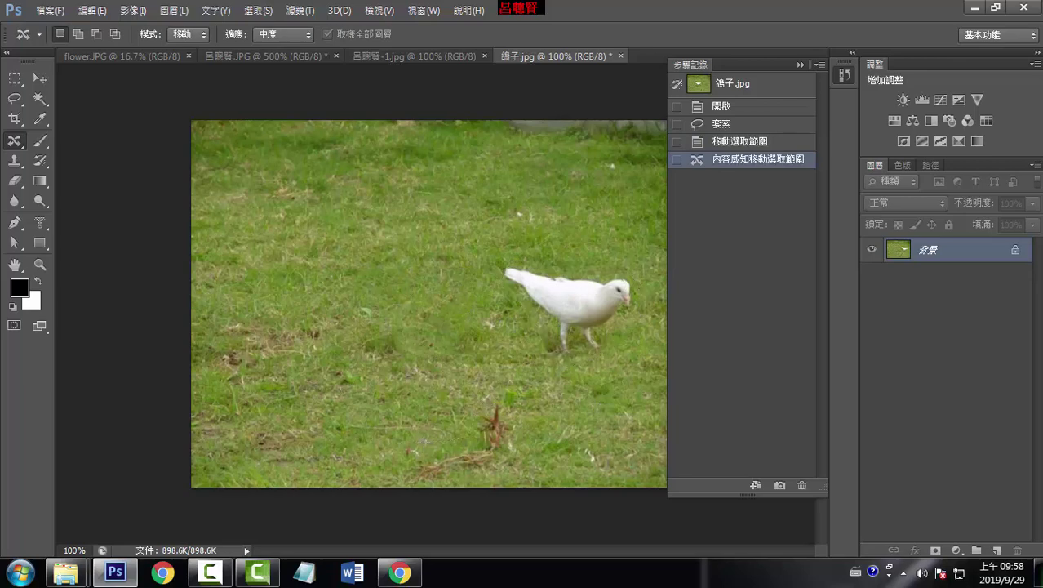
left_click_drag(487, 400, 339, 433)
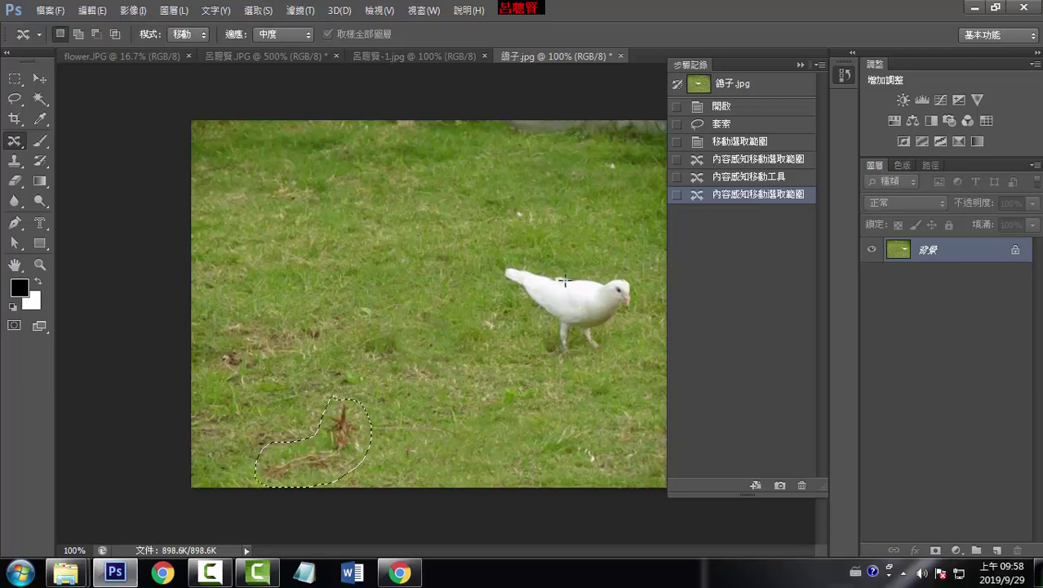
Reselect the dove and content-aware move it from the right to the lawn's left side.
left_click(525, 242)
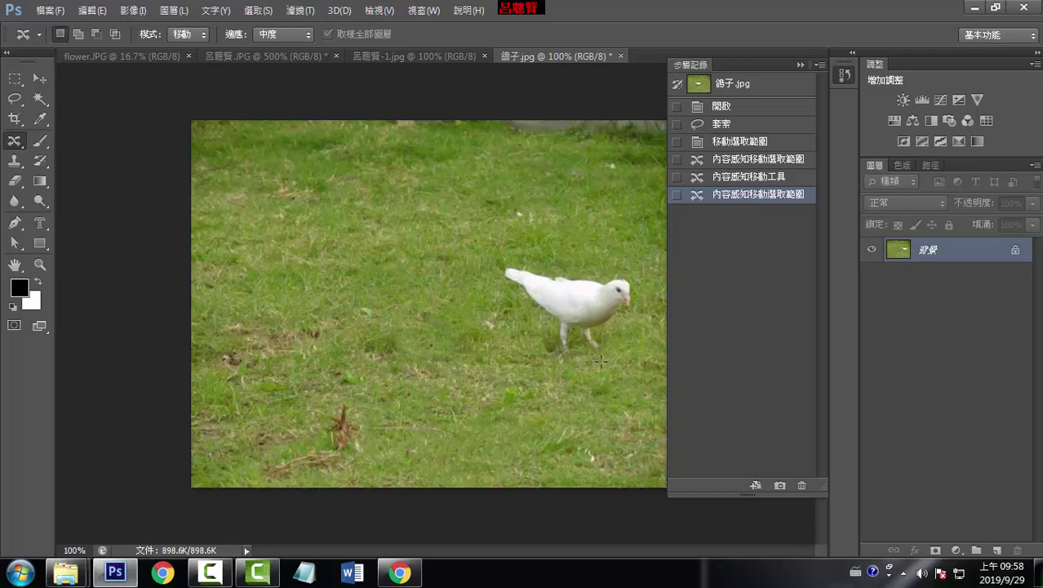
left_click_drag(531, 254, 606, 353)
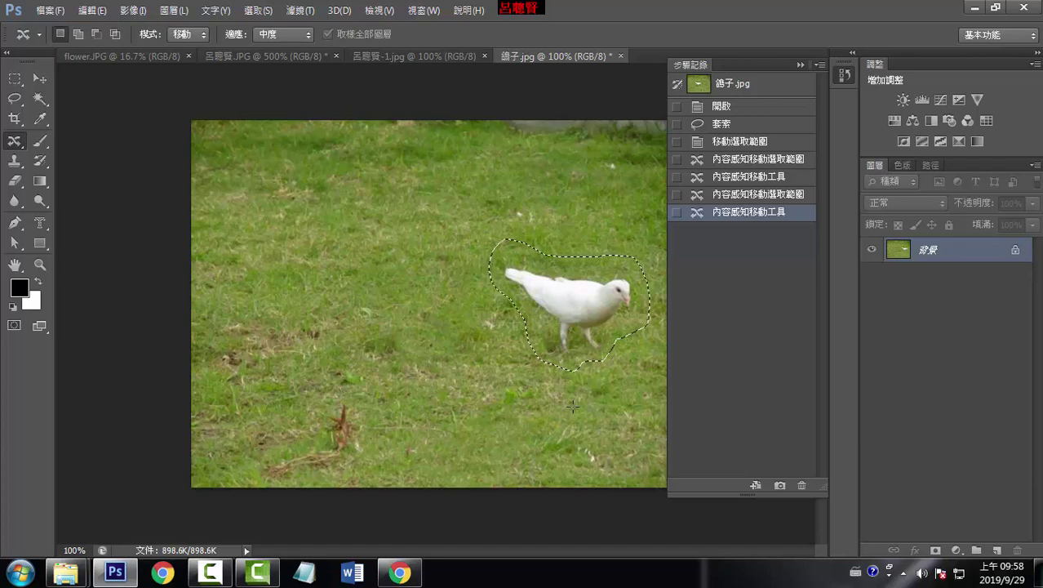
left_click(597, 397)
left_click_drag(587, 397, 571, 425)
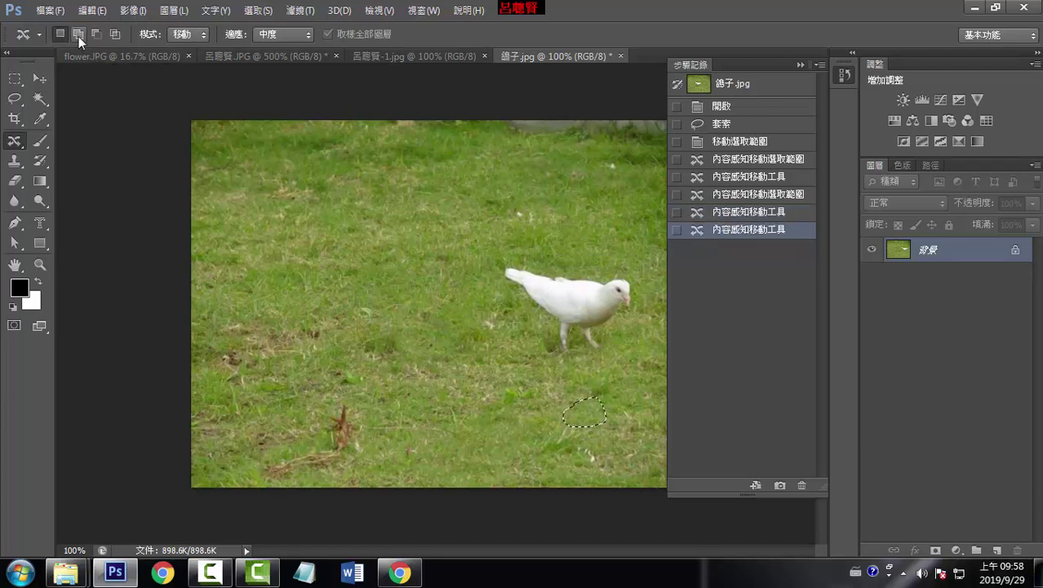
left_click(563, 275)
left_click_drag(582, 305, 320, 298)
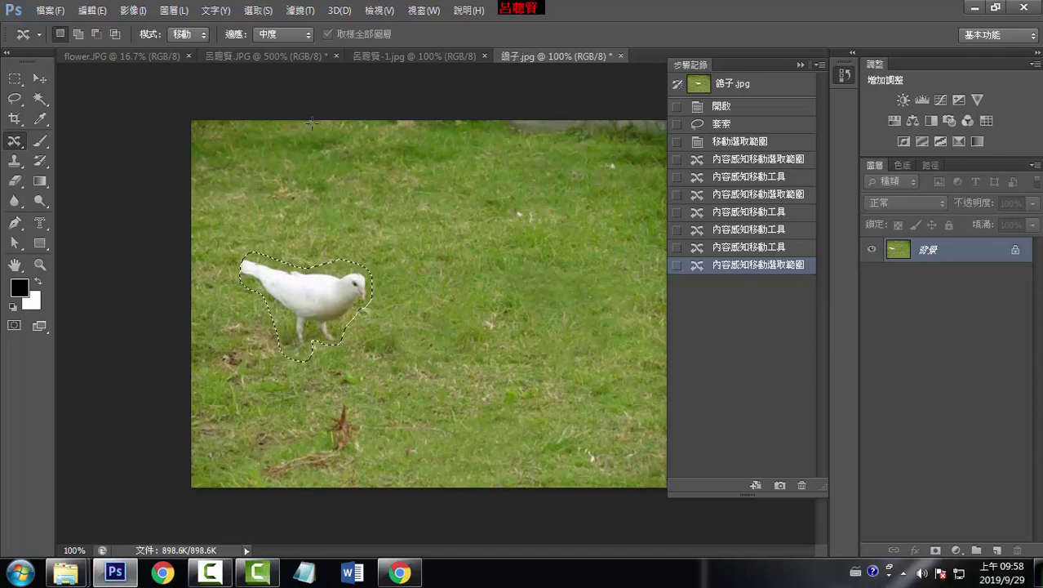
left_click(263, 11)
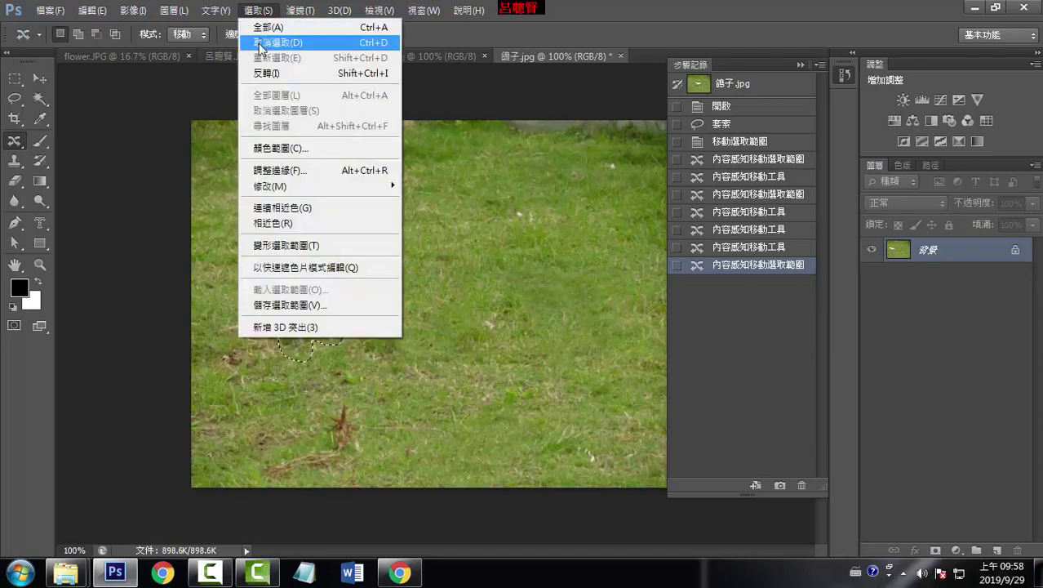
Deselect and switch back to the zoomed-in portrait tab.
left_click(349, 51)
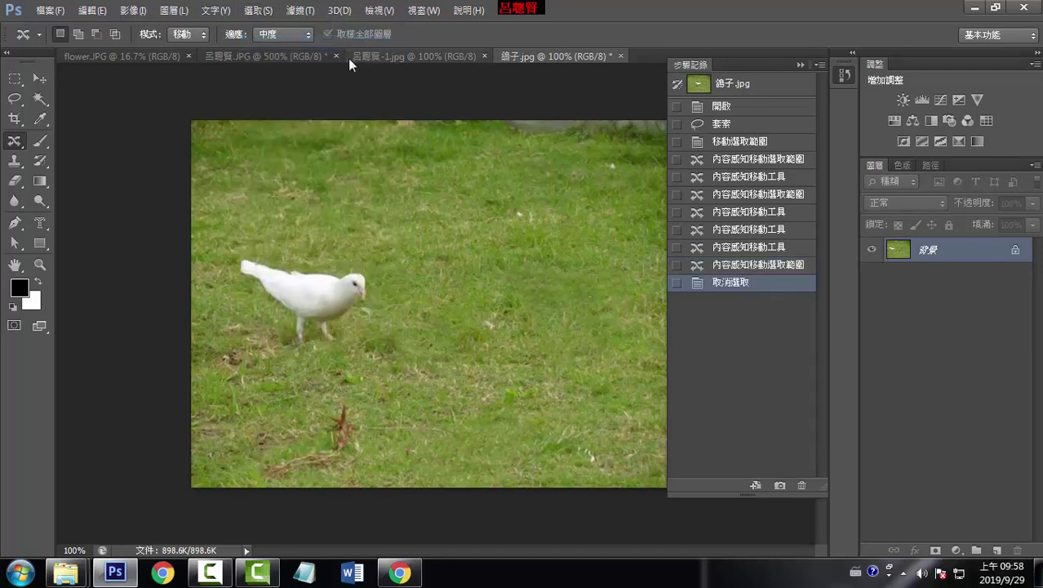
right_click(24, 144)
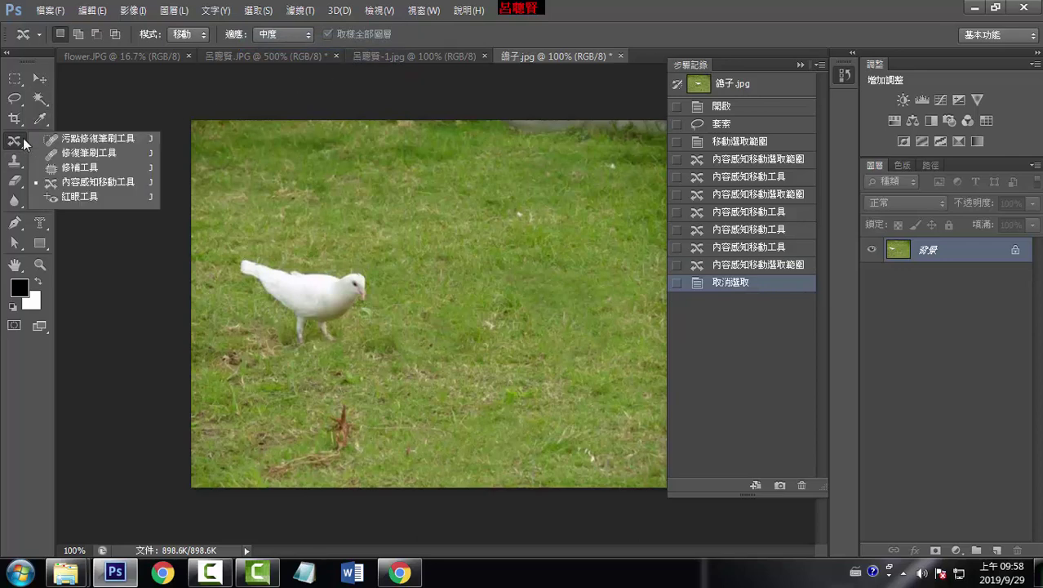
left_click(381, 58)
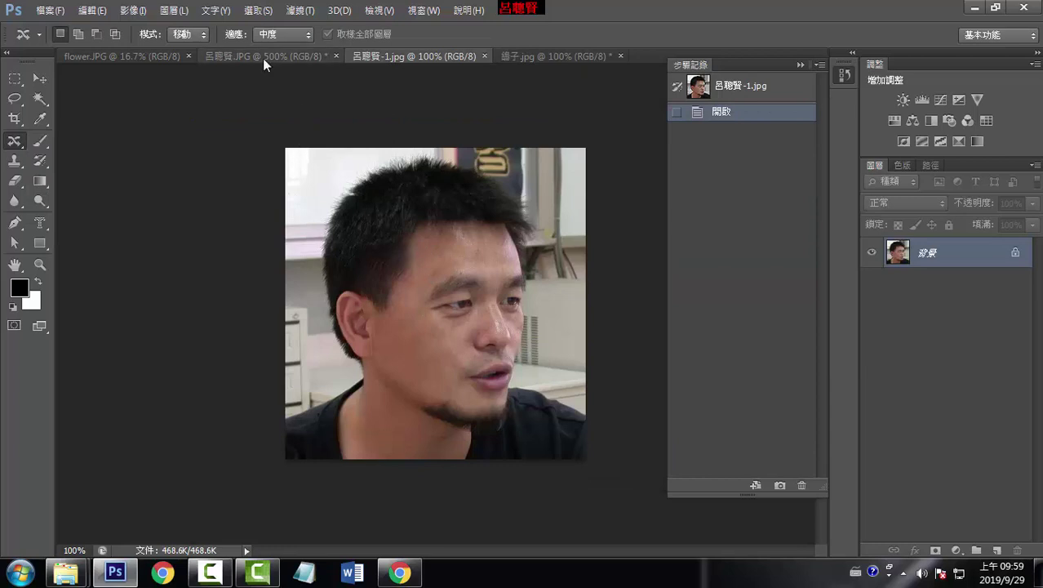
left_click(265, 56)
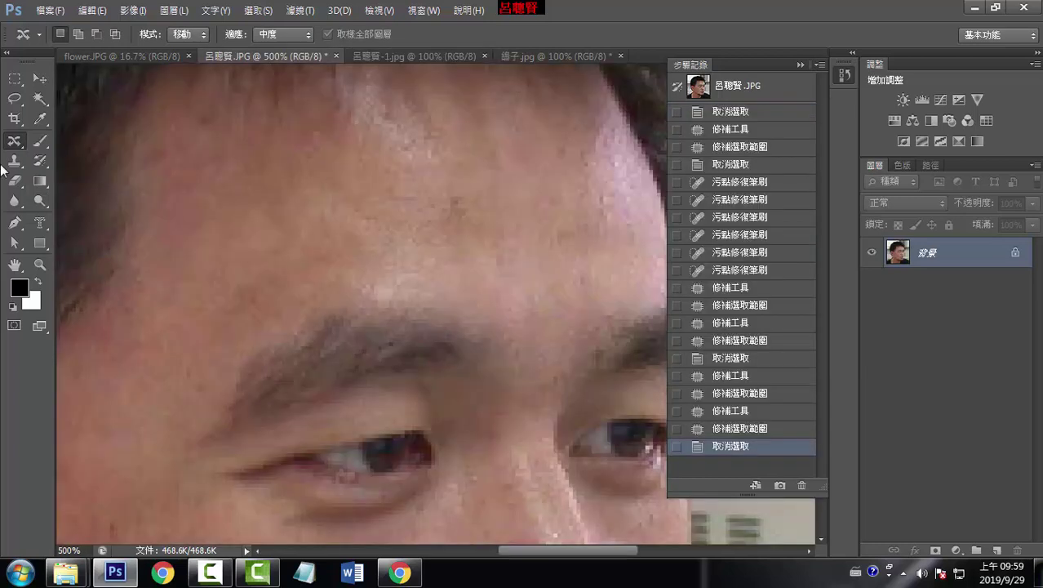
Patch the forehead blemish with nearby clean skin using the Patch Tool.
right_click(18, 146)
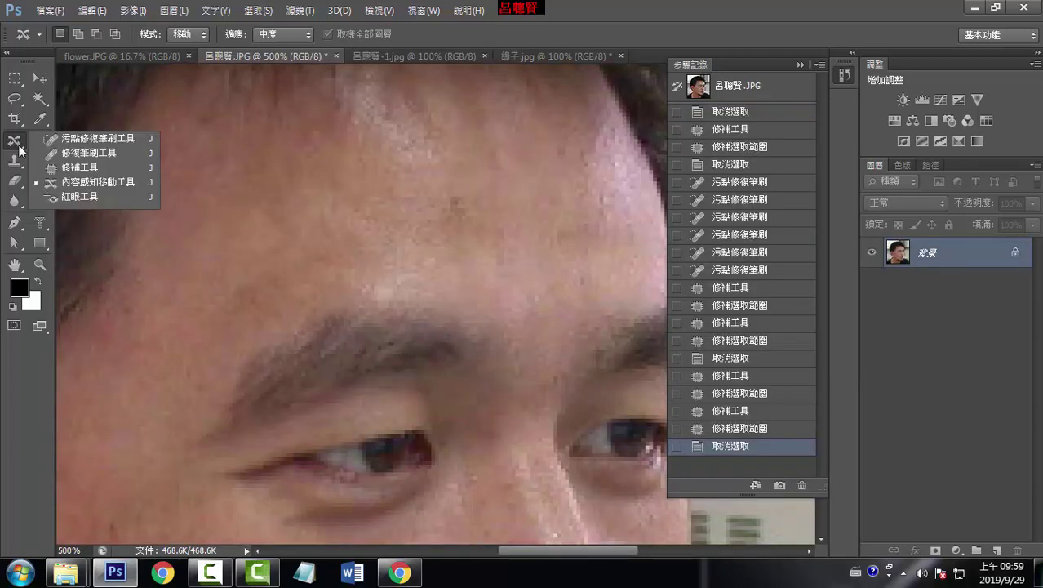
left_click(79, 167)
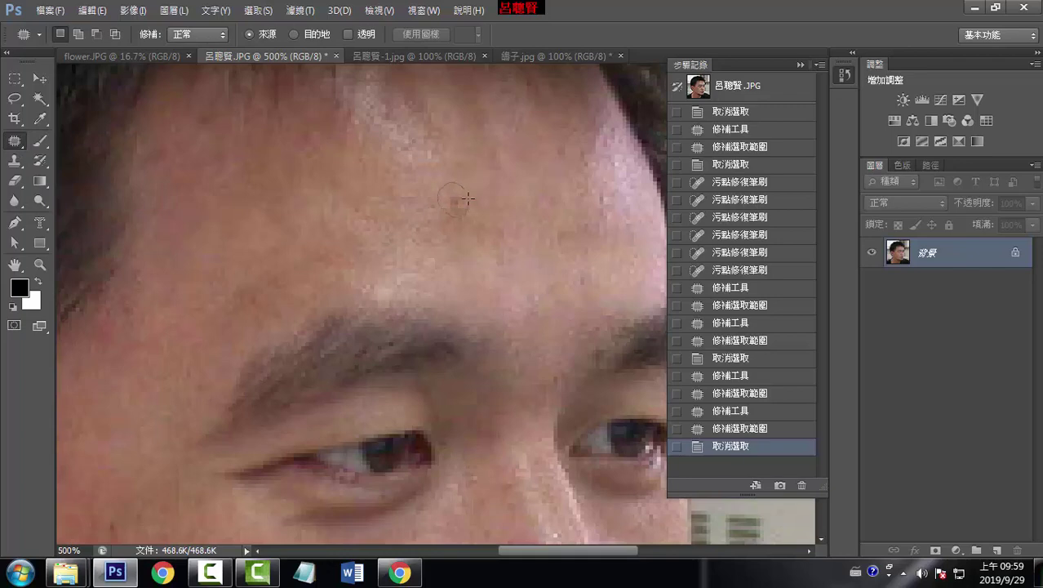
left_click_drag(468, 197, 519, 201)
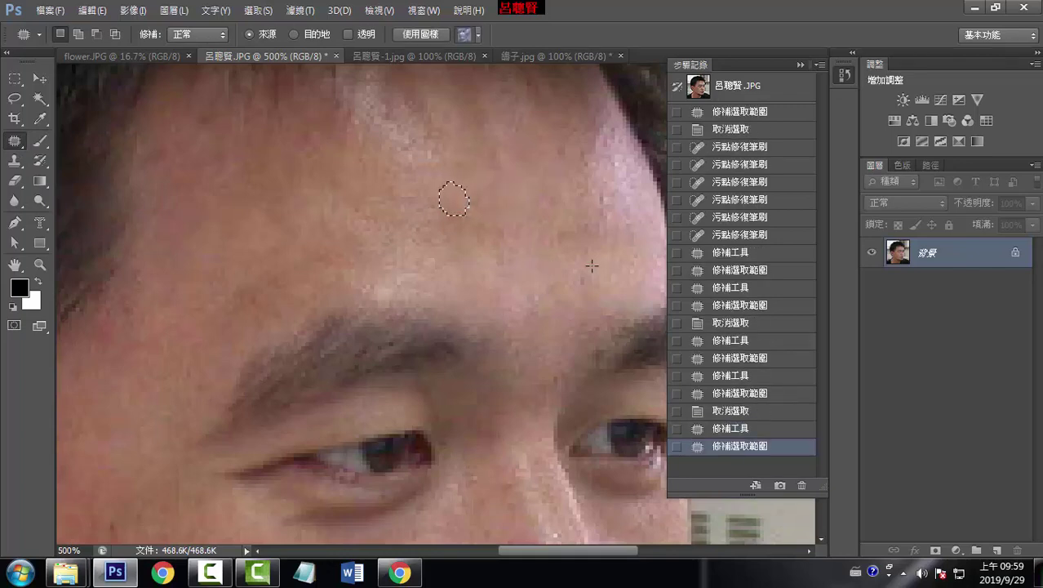